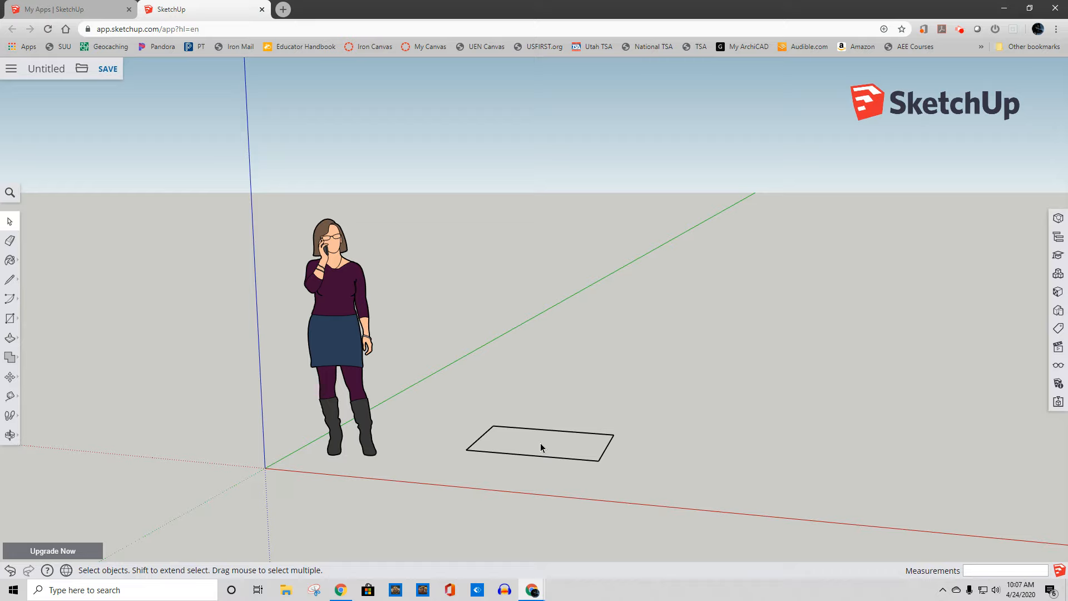
- Undo the deletion of the rectangle's face and extrude it upward 96 inches with Push/Pull
key(ctrl+z)
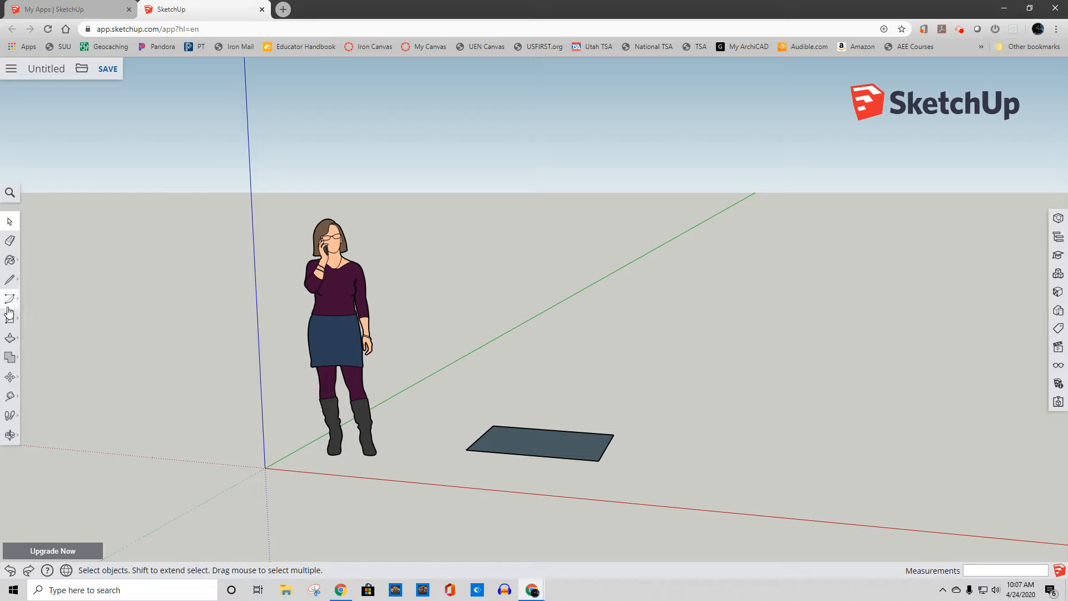
click(11, 338)
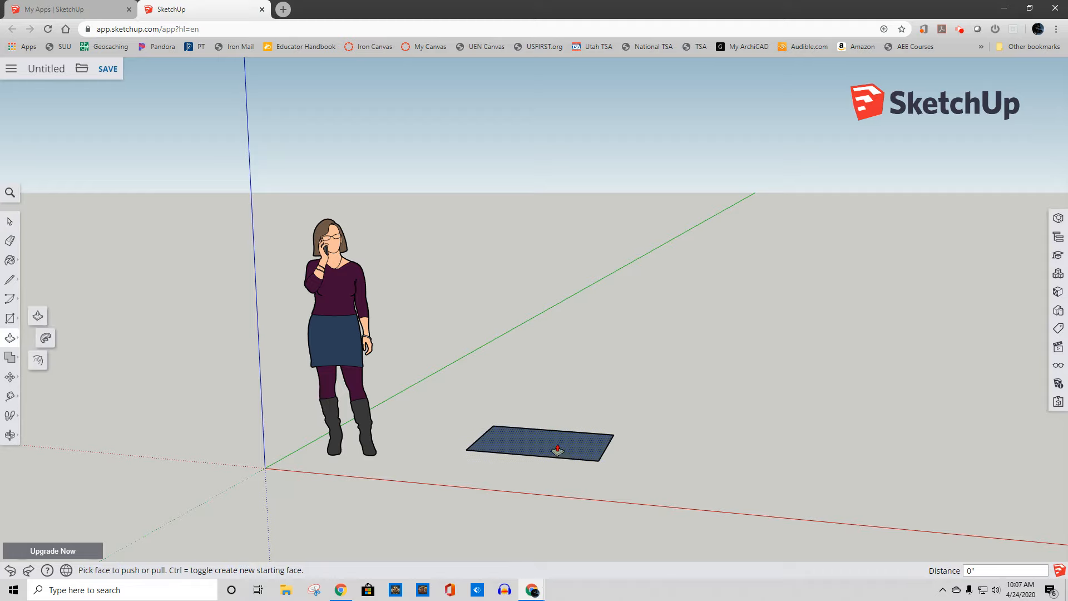
drag(557, 451, 530, 154)
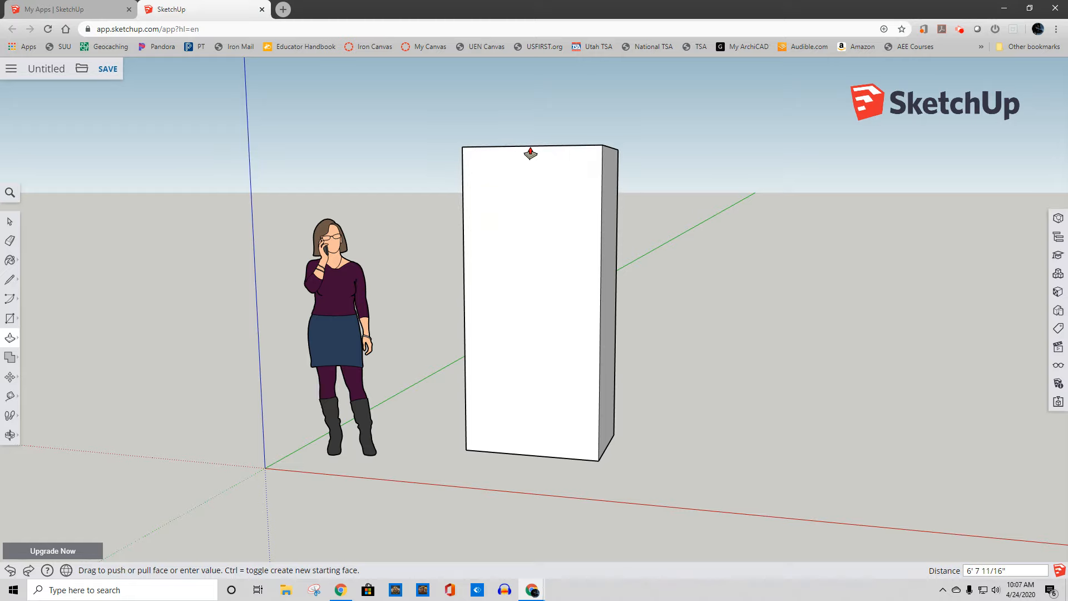
text(96)
key(Return)
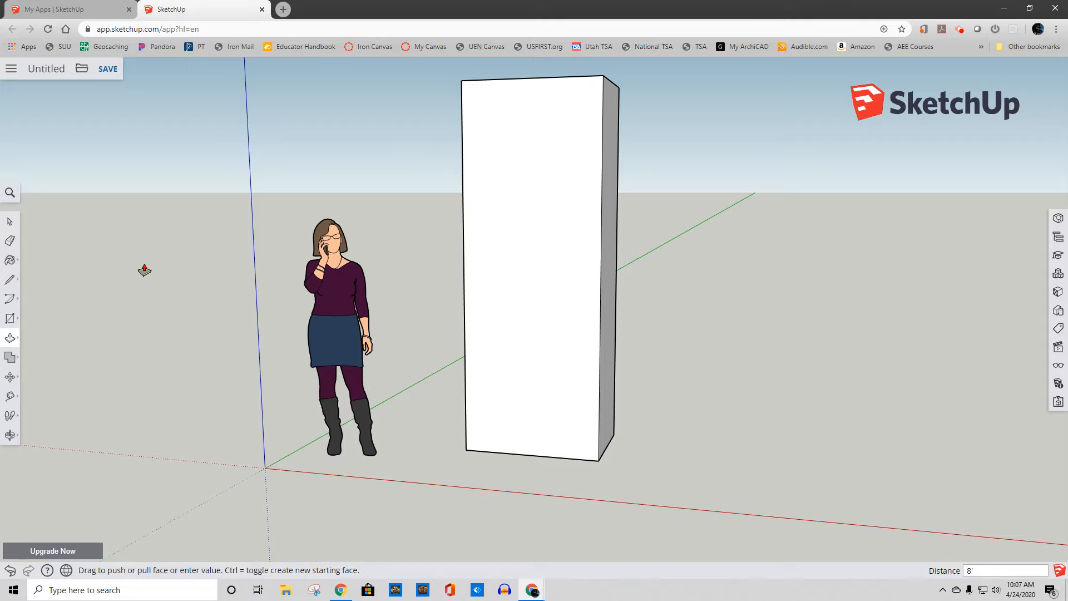
click(10, 281)
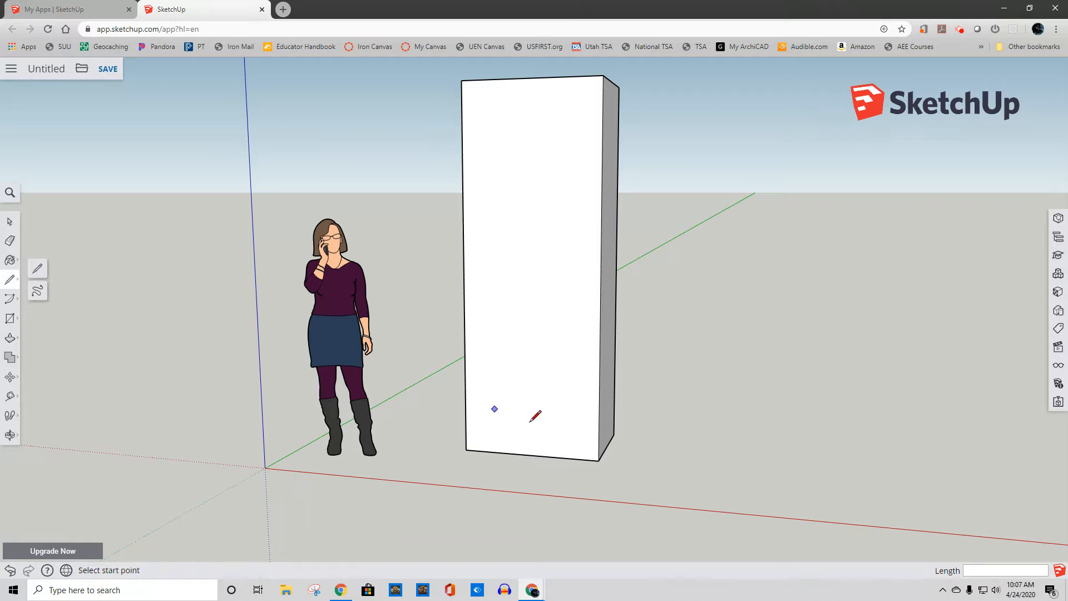
click(17, 320)
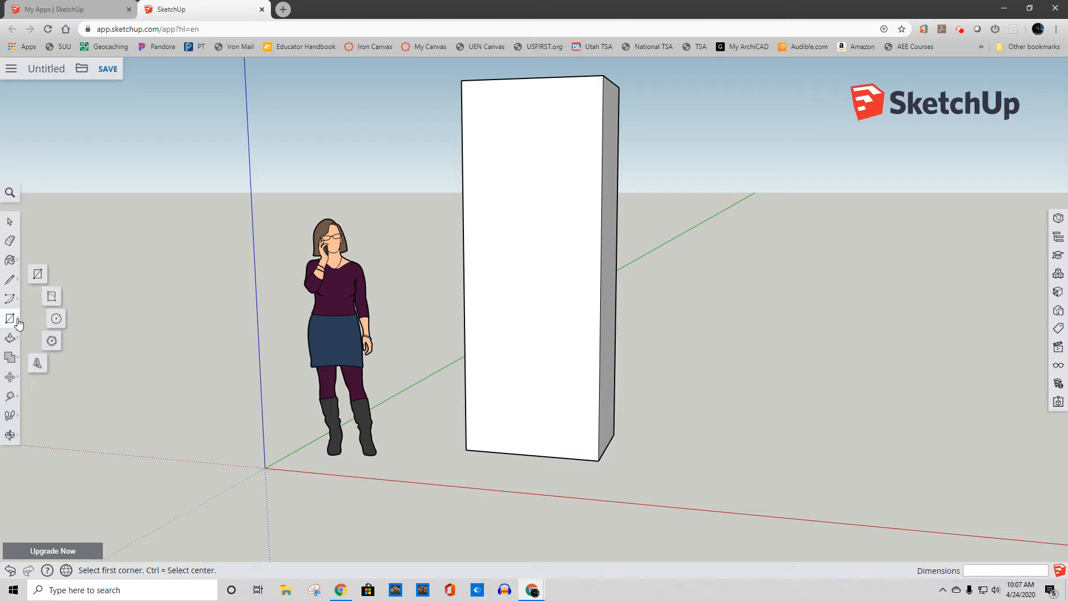
click(18, 338)
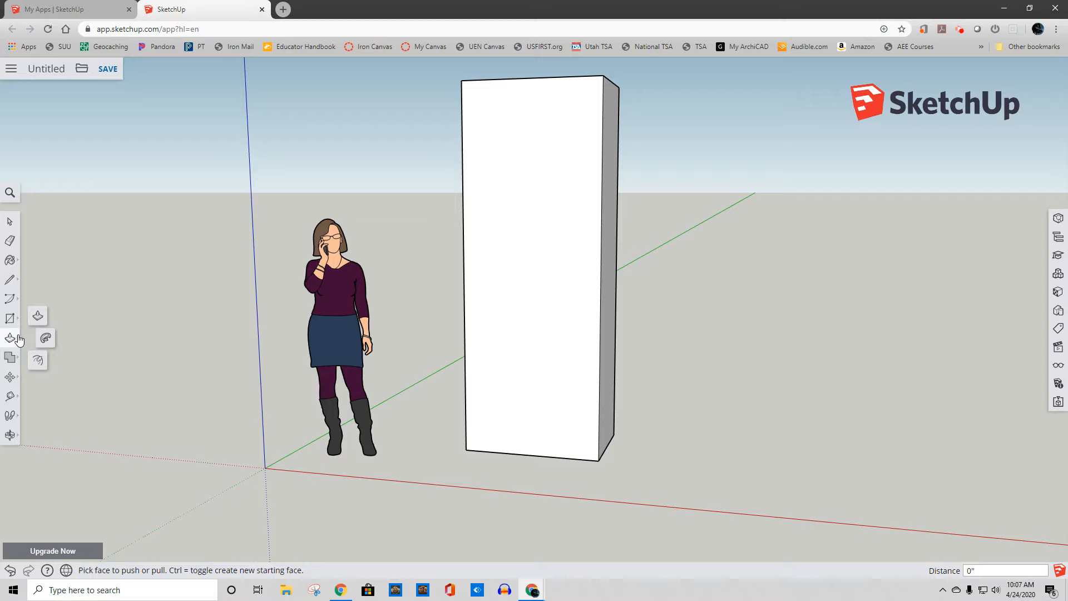
click(18, 360)
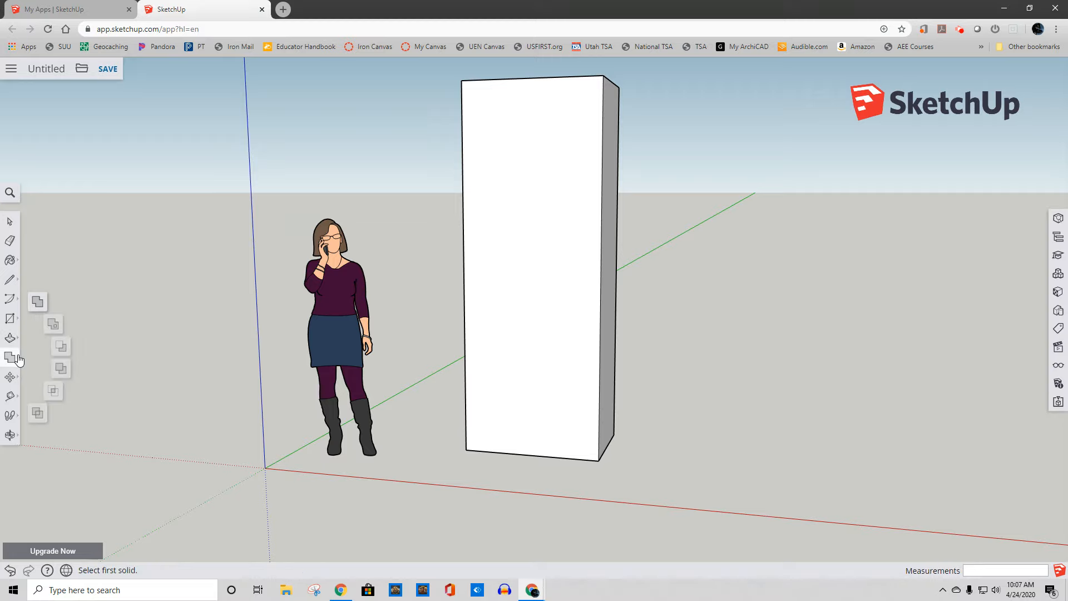
- Offset the edges of the tall box's front face inward by 1 inch
click(17, 339)
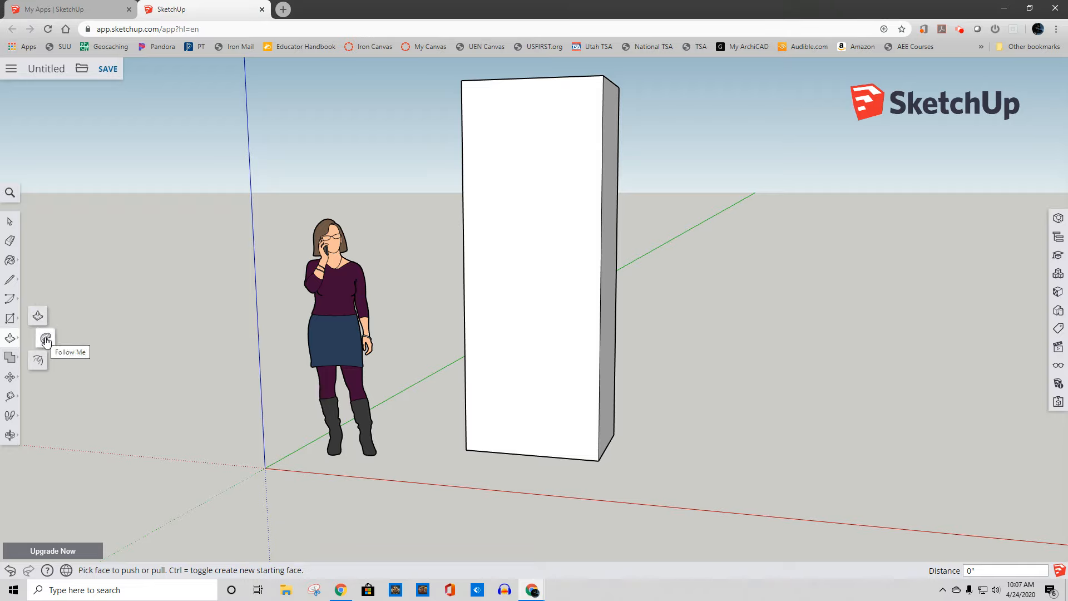
click(37, 360)
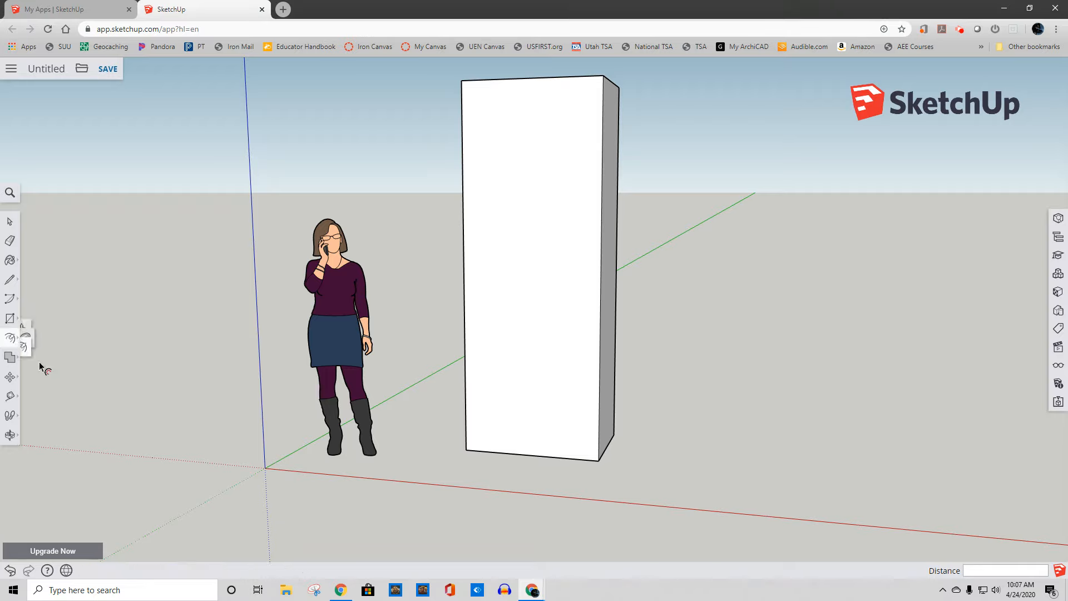
click(514, 352)
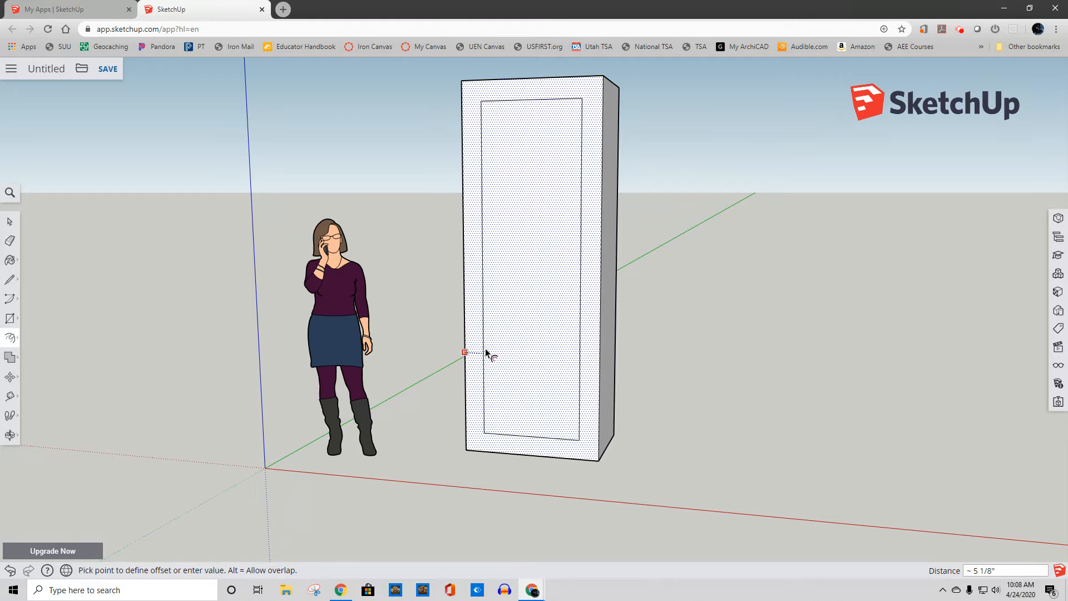
text(1)
key(Return)
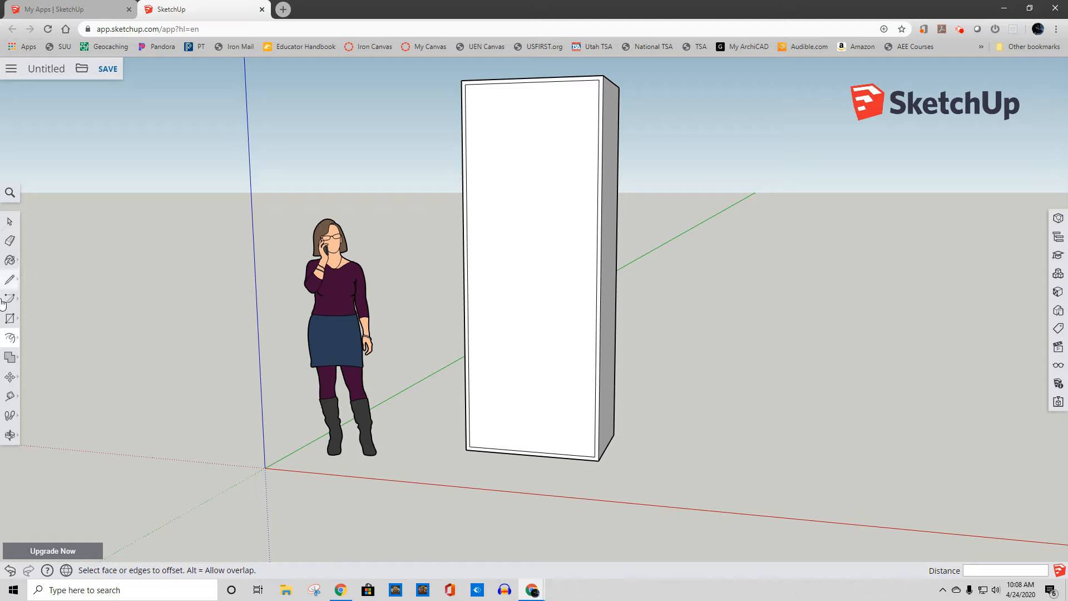
- Push the inner front face 23 inches into the box to hollow it out
click(13, 339)
click(34, 317)
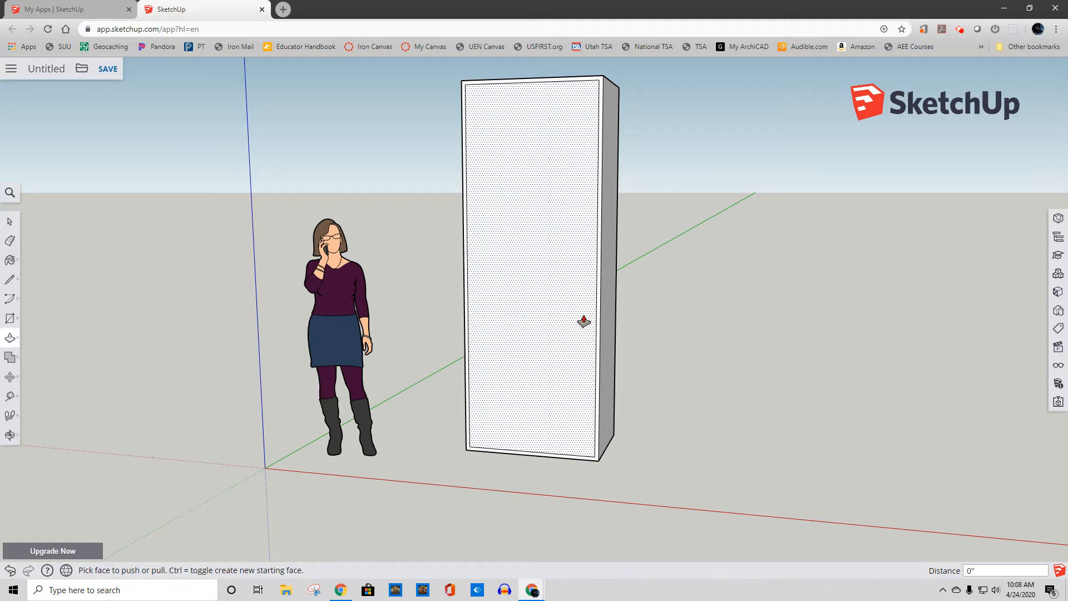
drag(538, 373, 543, 358)
text(23)
key(Return)
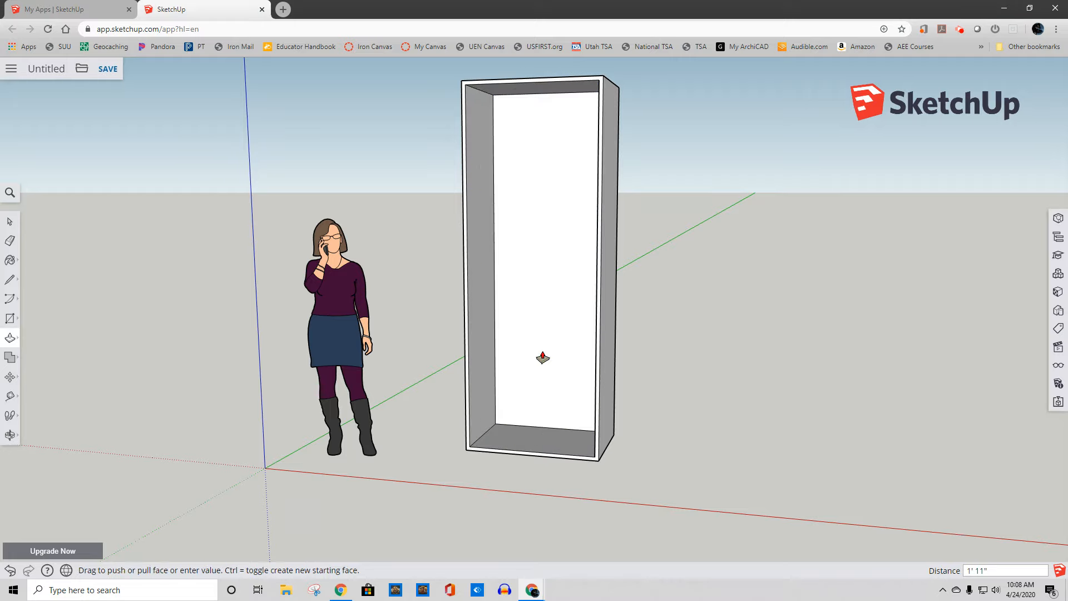
- Pull the underside of the hollow box's top panel down by 2 feet with Push/Pull
click(10, 223)
middle_drag(788, 318, 774, 359)
middle_drag(566, 312, 653, 249)
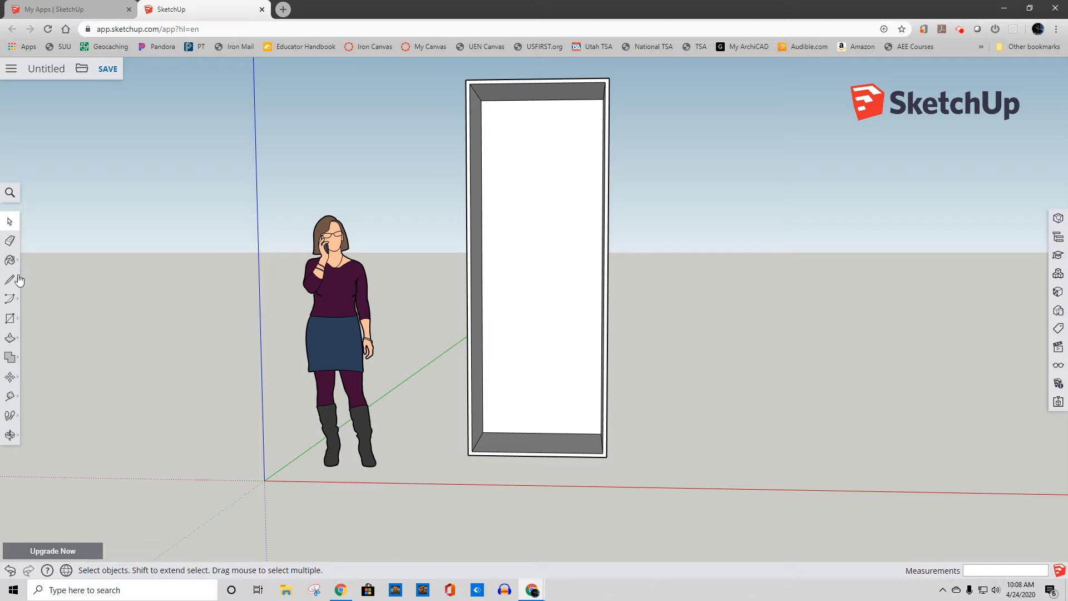
click(10, 338)
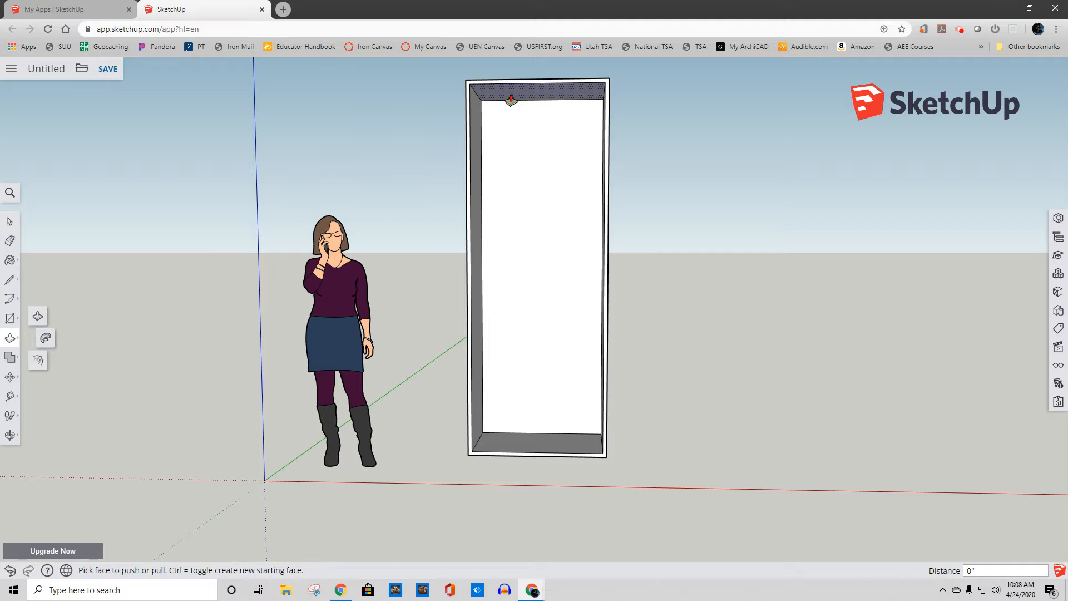
drag(511, 100, 518, 186)
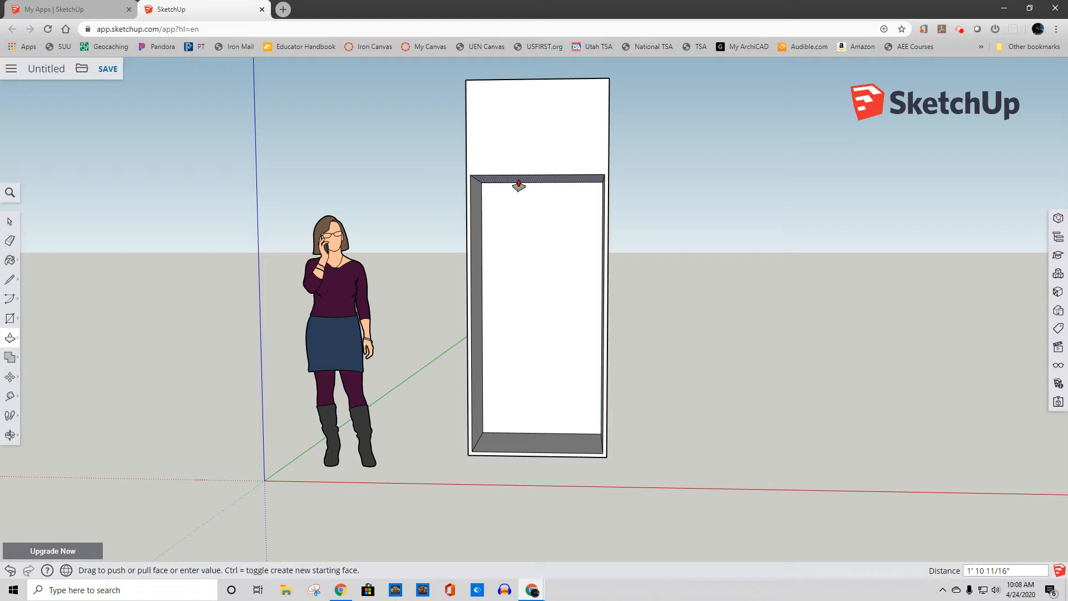
text(2')
key(Return)
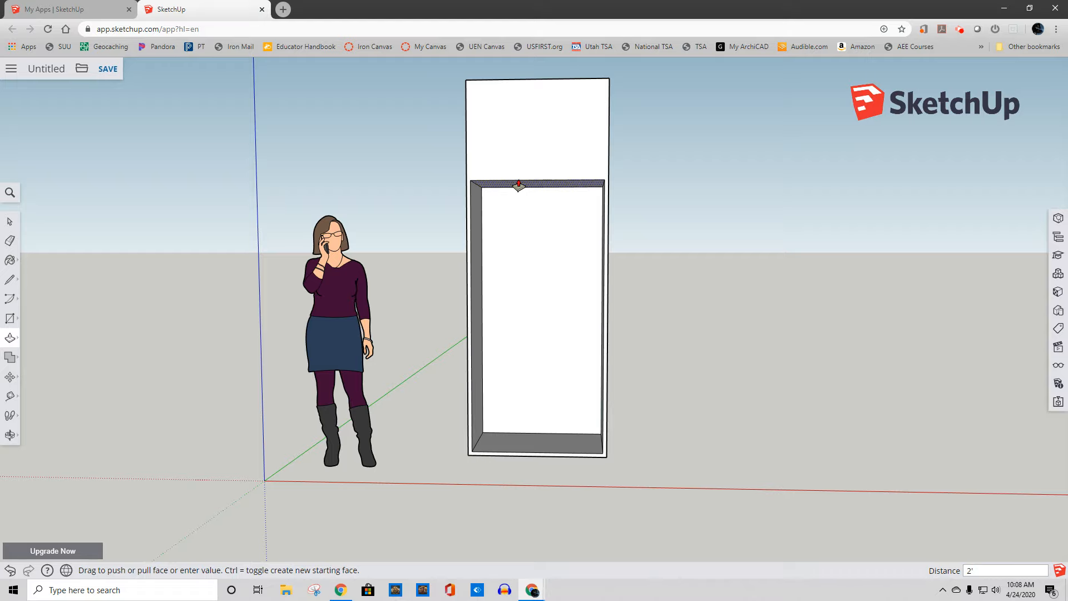
- Push the box's outer top face down 24 inches
middle_drag(518, 183, 329, 362)
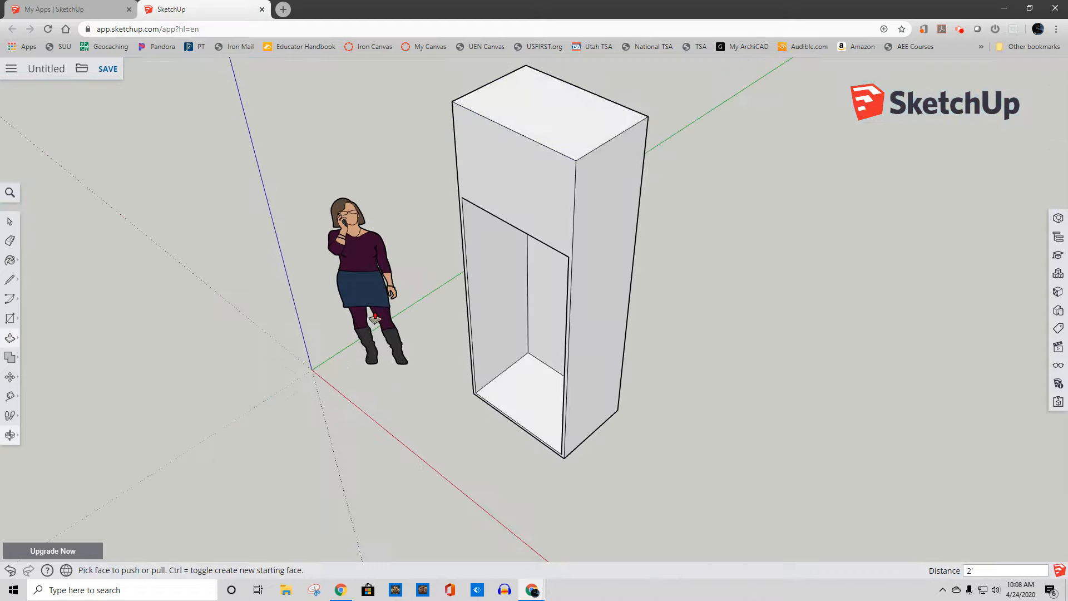
drag(558, 110, 541, 169)
text(24)
key(Return)
middle_drag(496, 217, 570, 272)
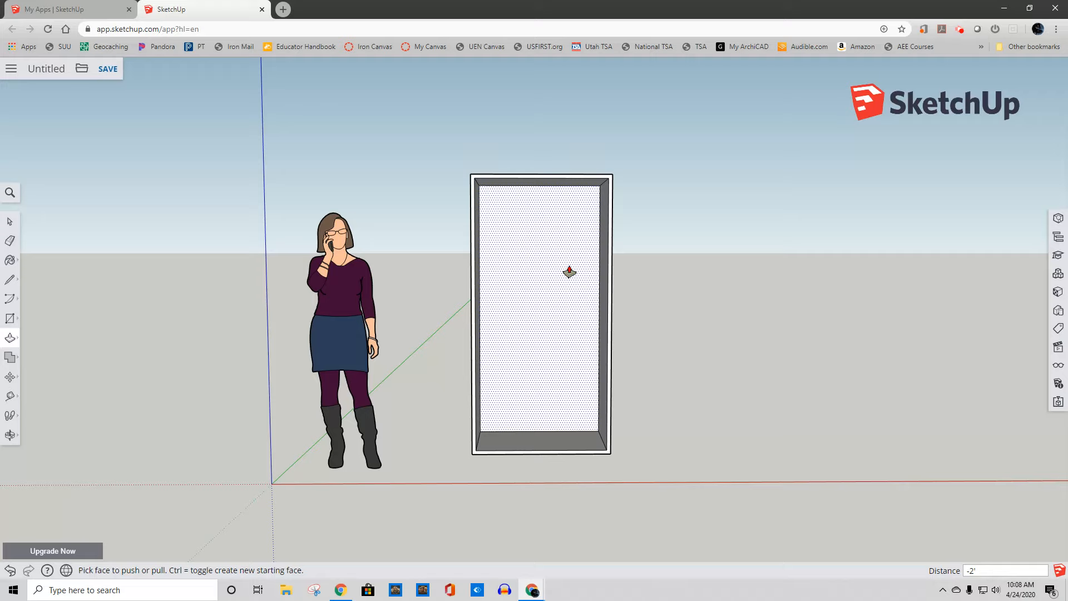
click(10, 220)
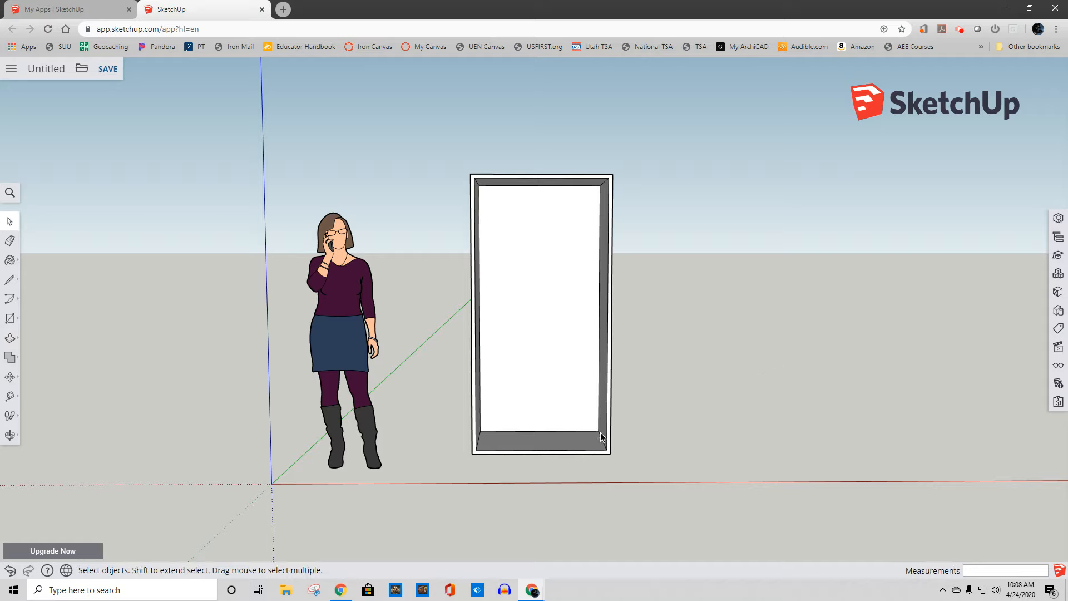
click(542, 359)
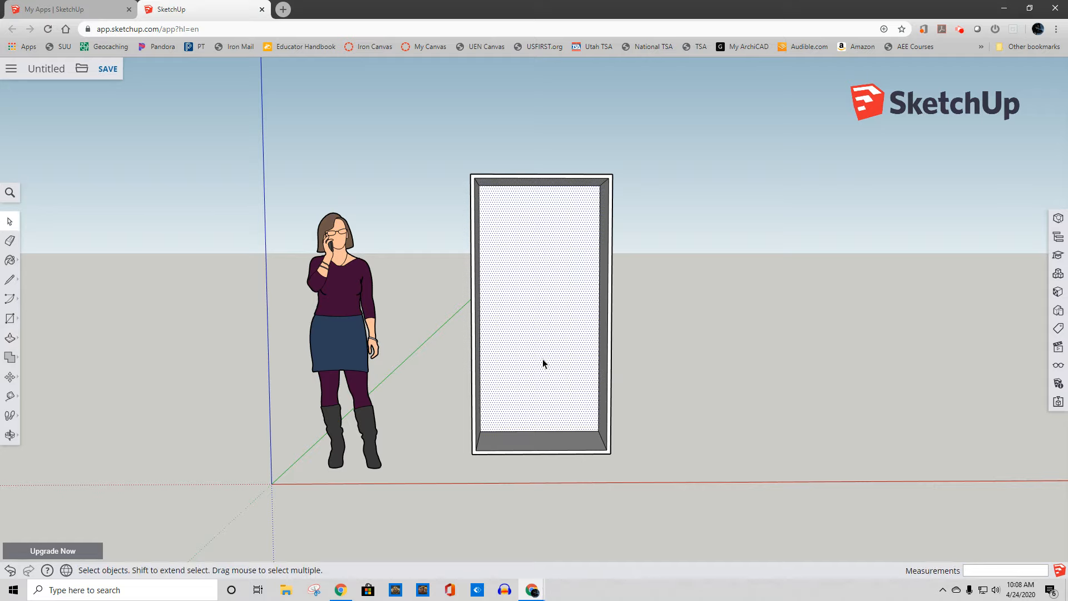
click(773, 341)
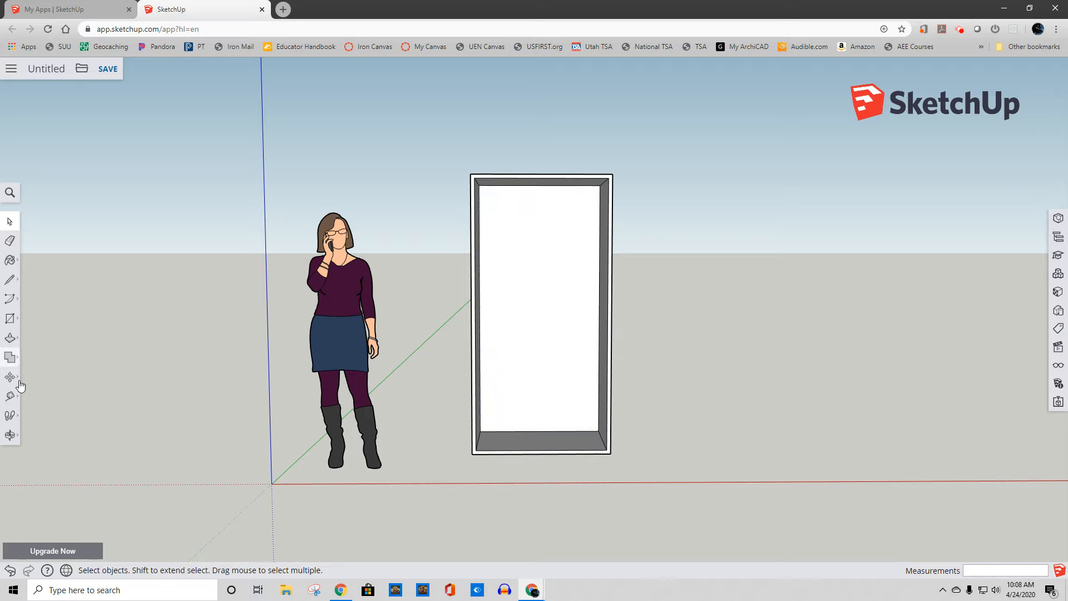
click(528, 309)
click(10, 376)
click(544, 340)
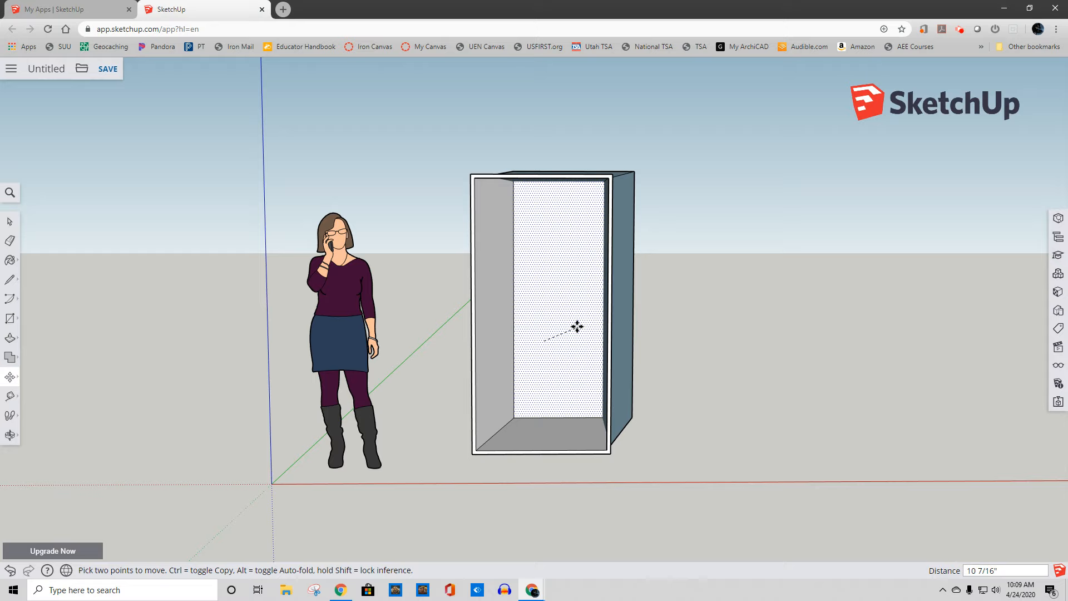
key(Escape)
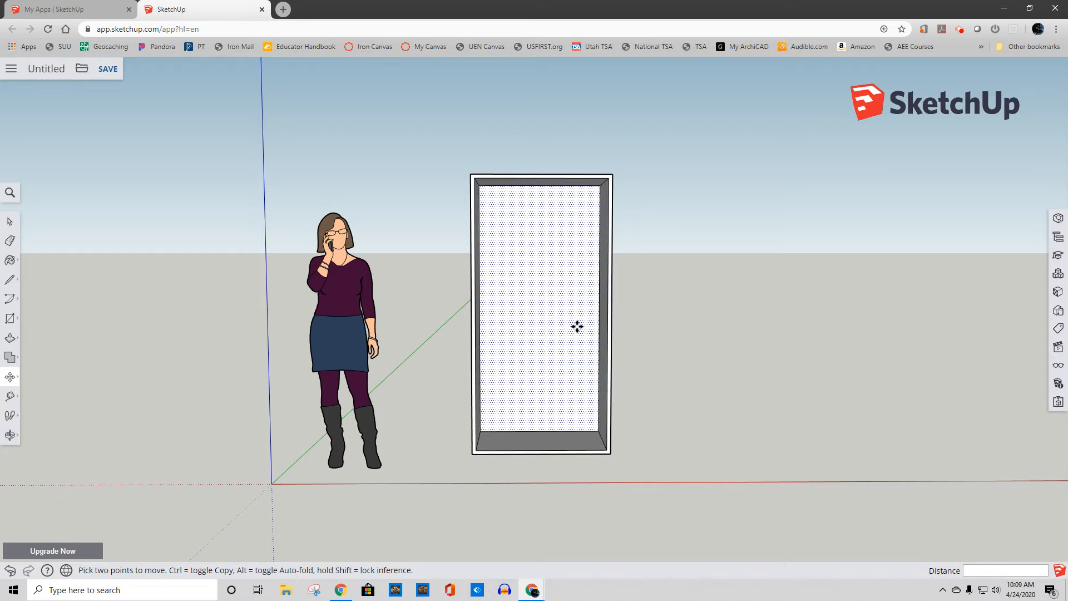
click(10, 221)
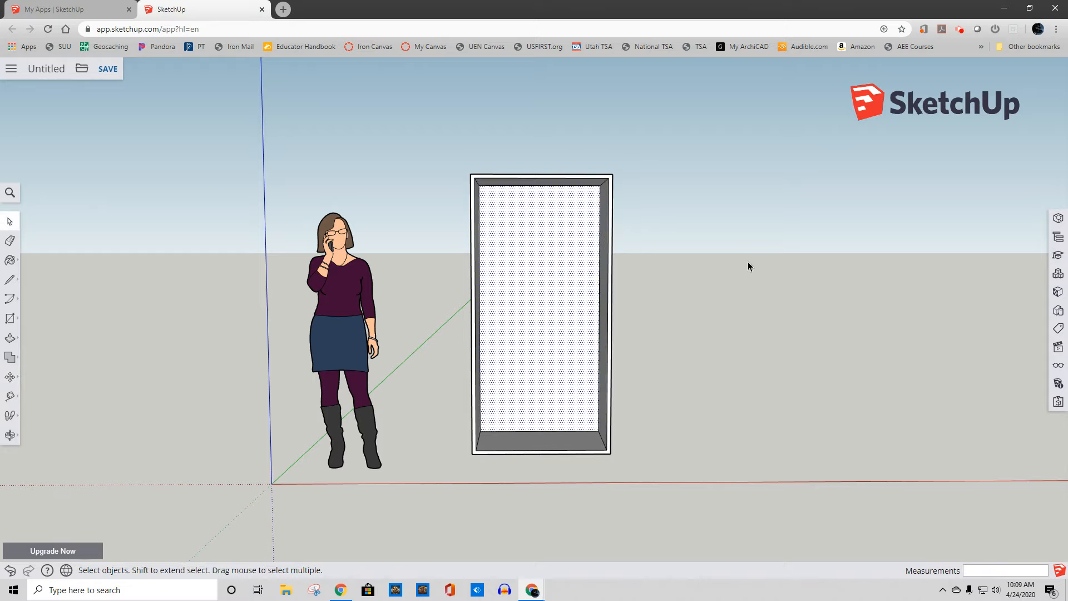
click(658, 460)
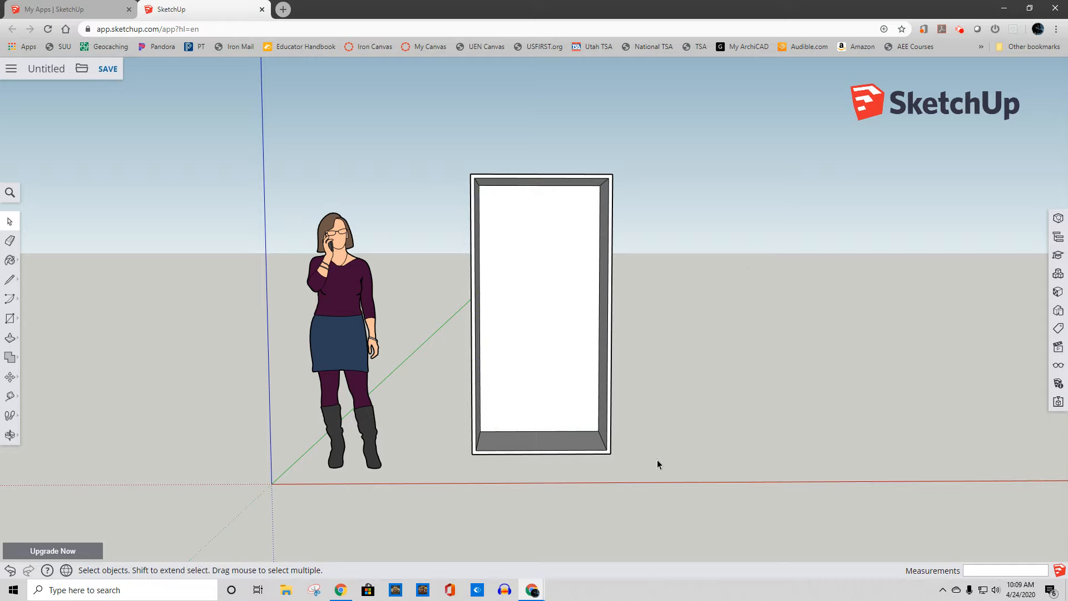
- Try window and crossing selections over different parts of the open box
drag(631, 469, 450, 168)
drag(516, 215, 750, 356)
drag(451, 461, 642, 368)
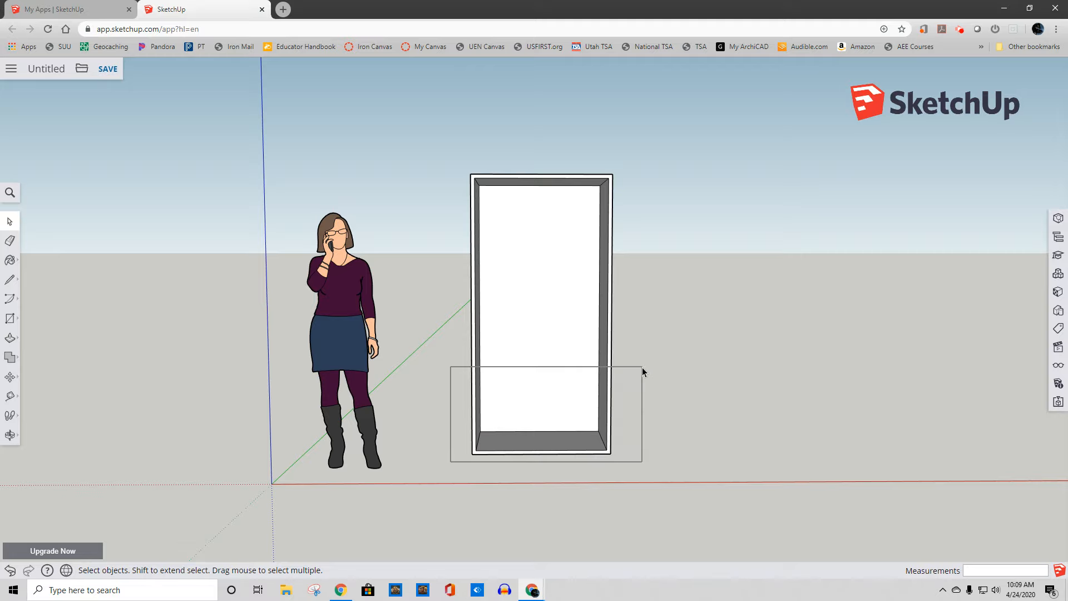
drag(642, 368, 642, 369)
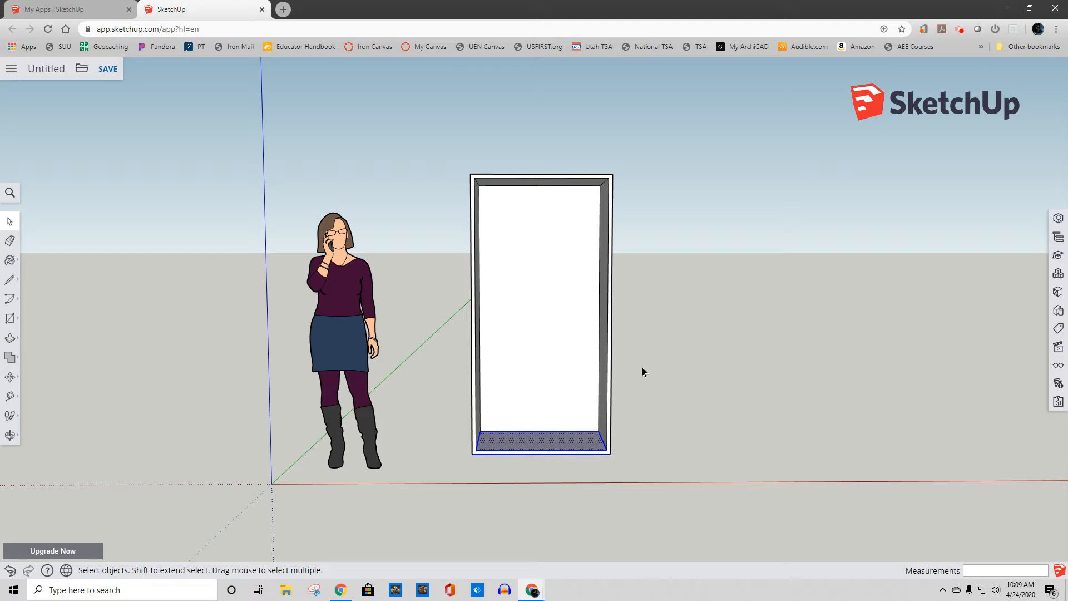
click(642, 367)
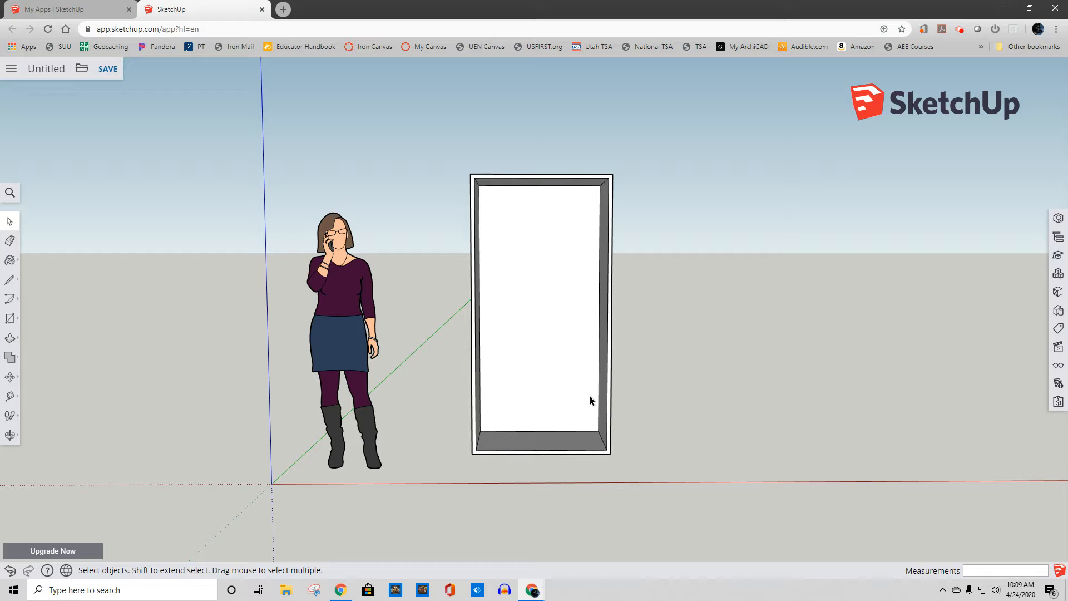
drag(471, 243, 451, 207)
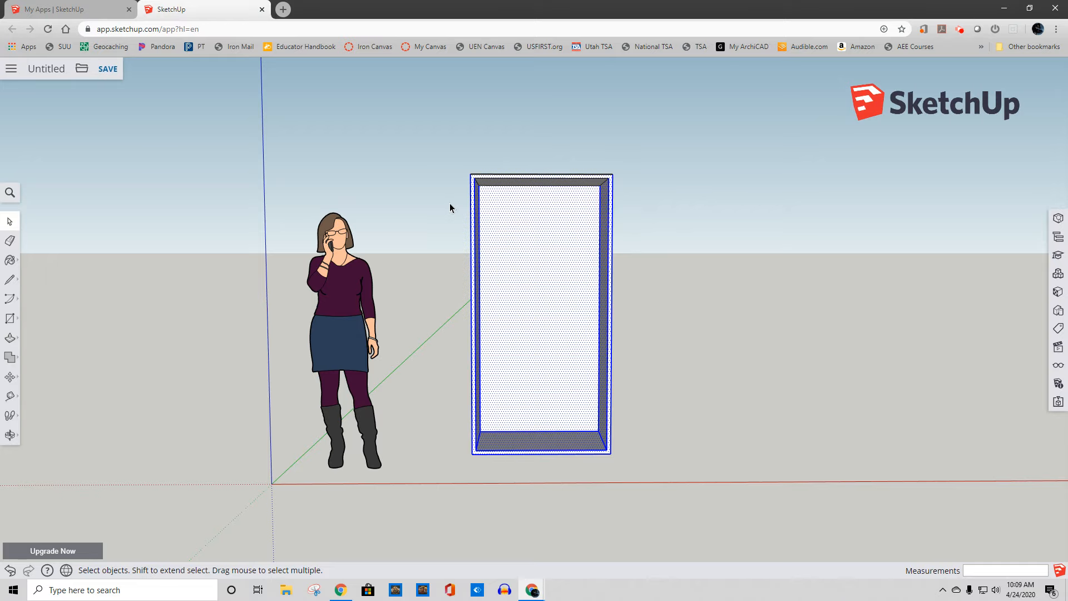
- Select the entire open box with a selection window and make it a group
drag(427, 148, 642, 462)
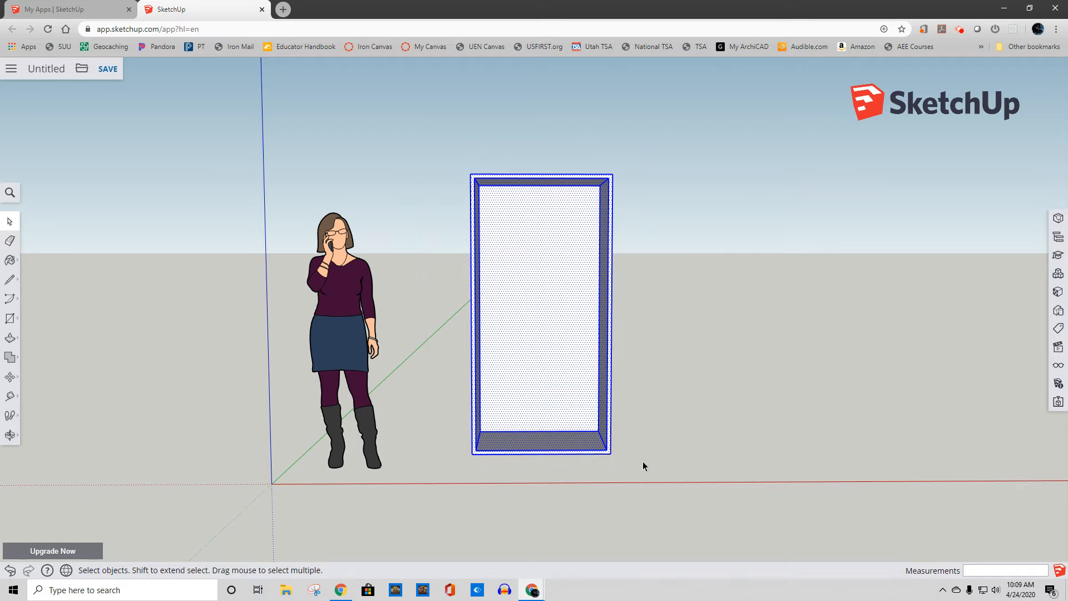
right_click(542, 339)
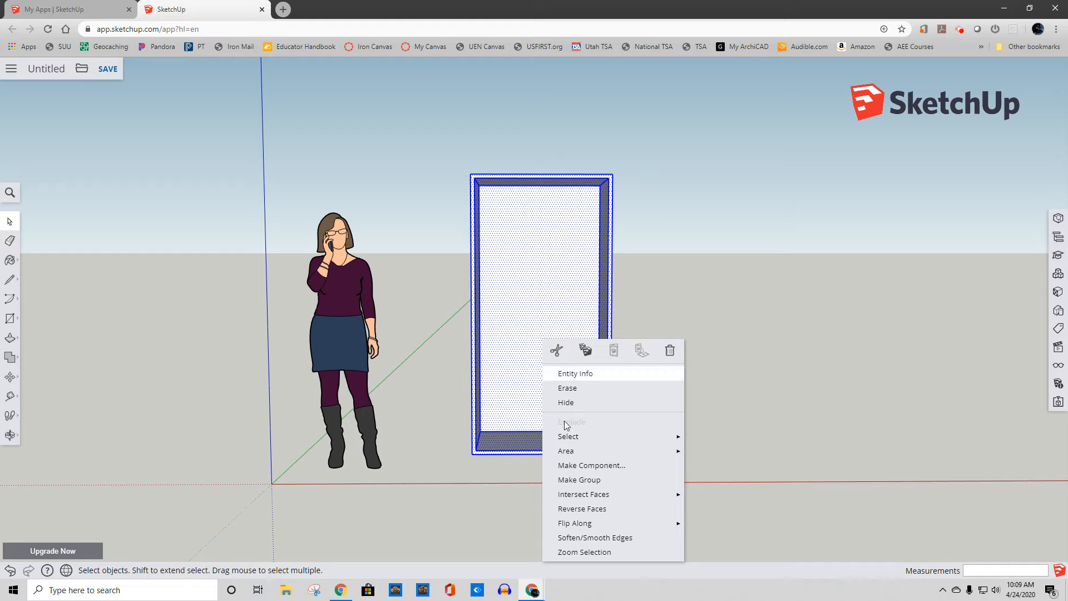
mouse_move(584, 450)
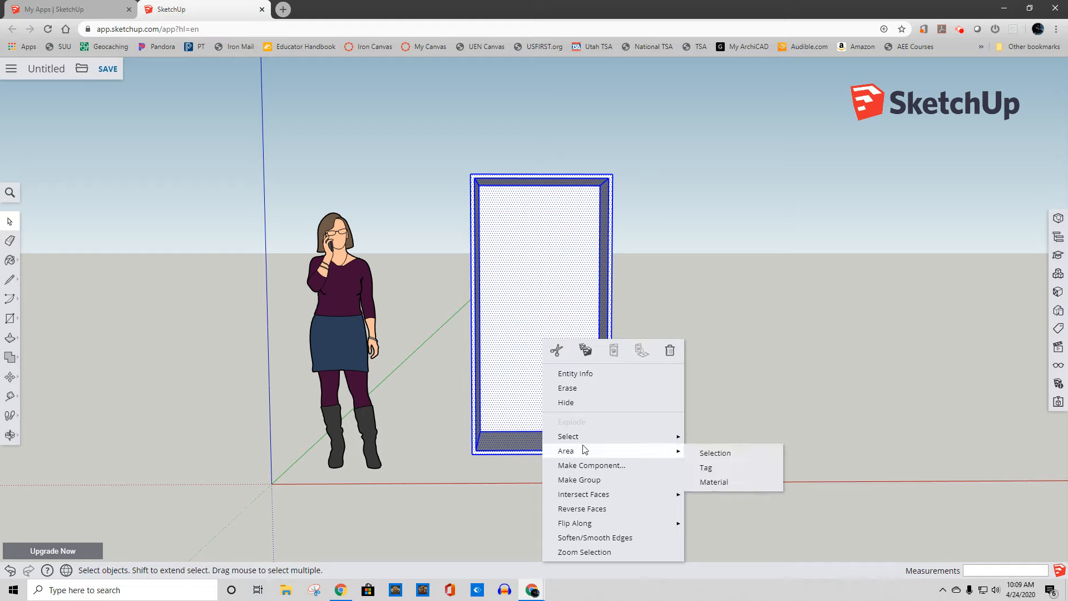
click(588, 480)
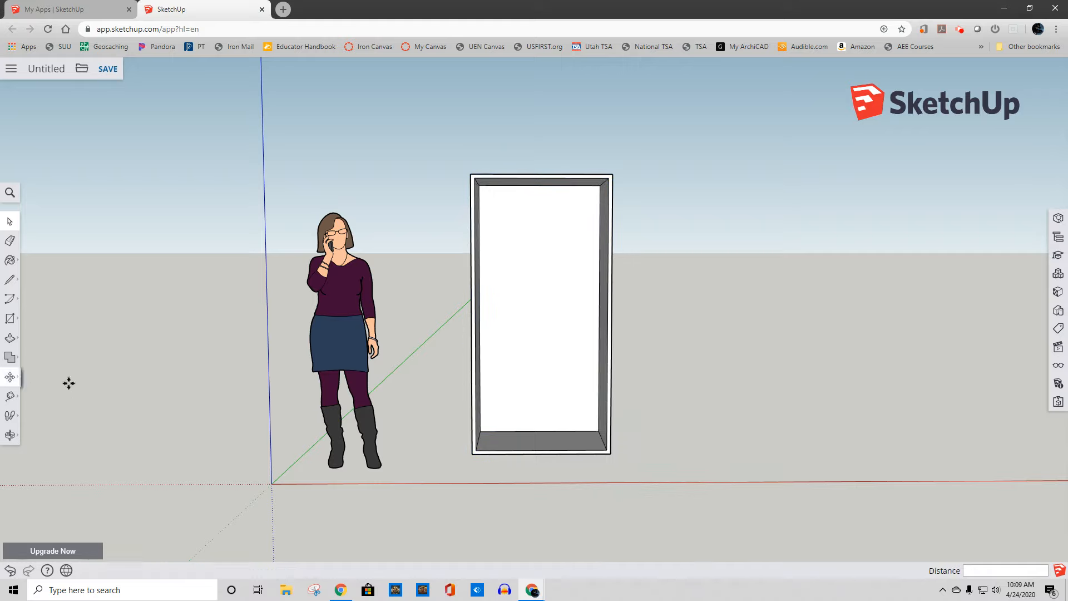
click(10, 376)
click(587, 349)
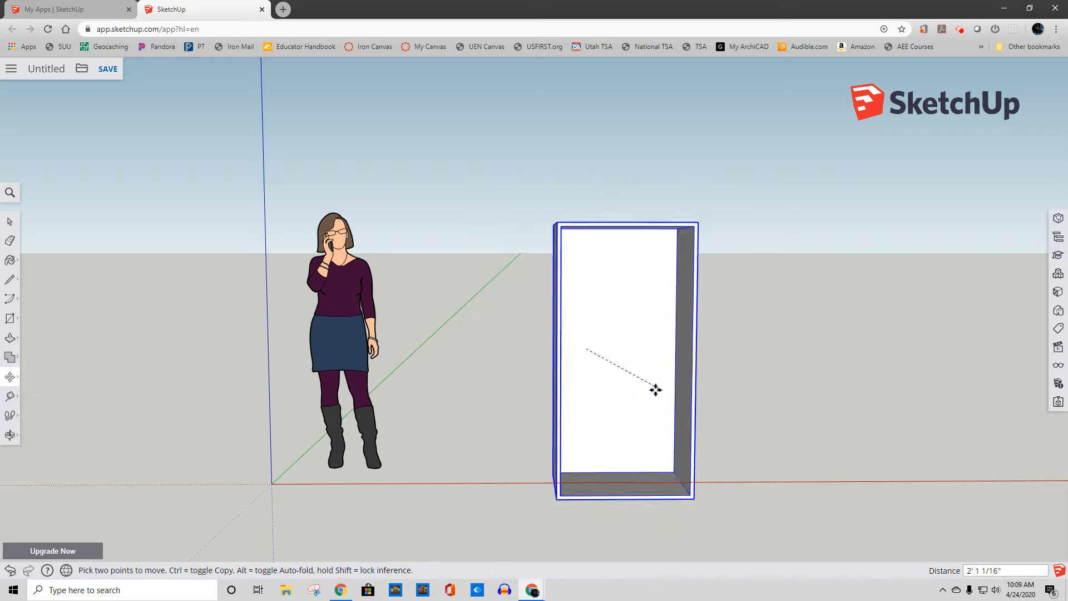
key(Escape)
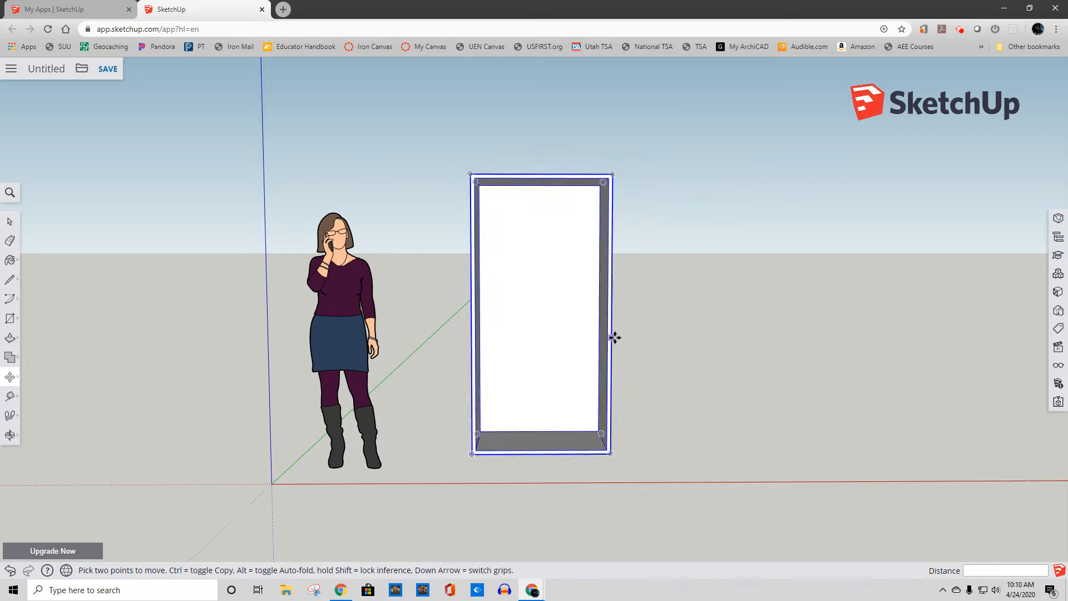
- Move the standing woman figure about 4' 1" into the box's front opening with the Move tool
middle_drag(609, 352, 455, 486)
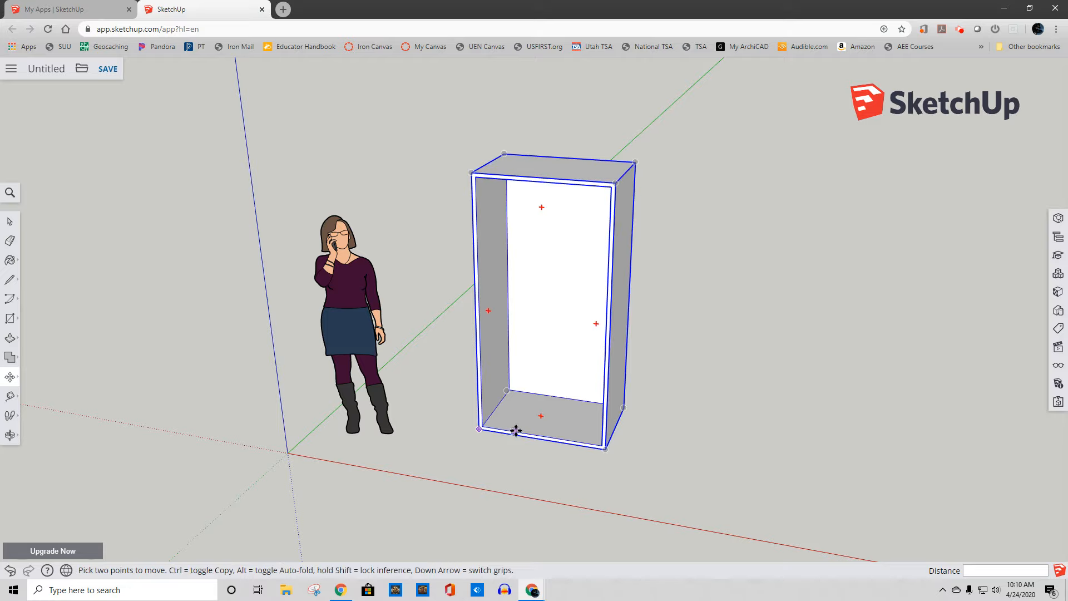
click(376, 433)
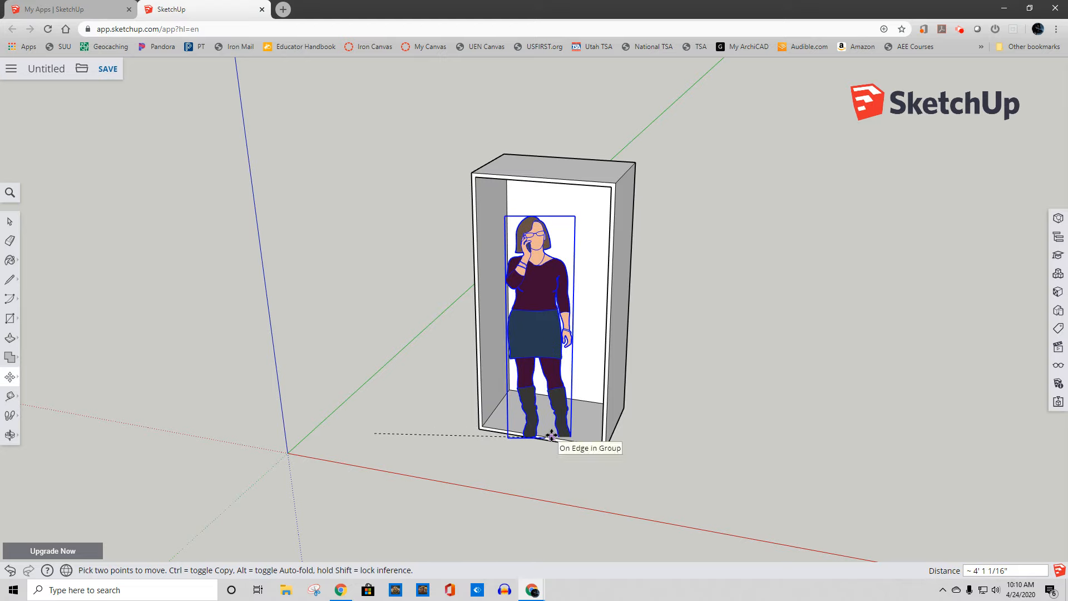
click(551, 435)
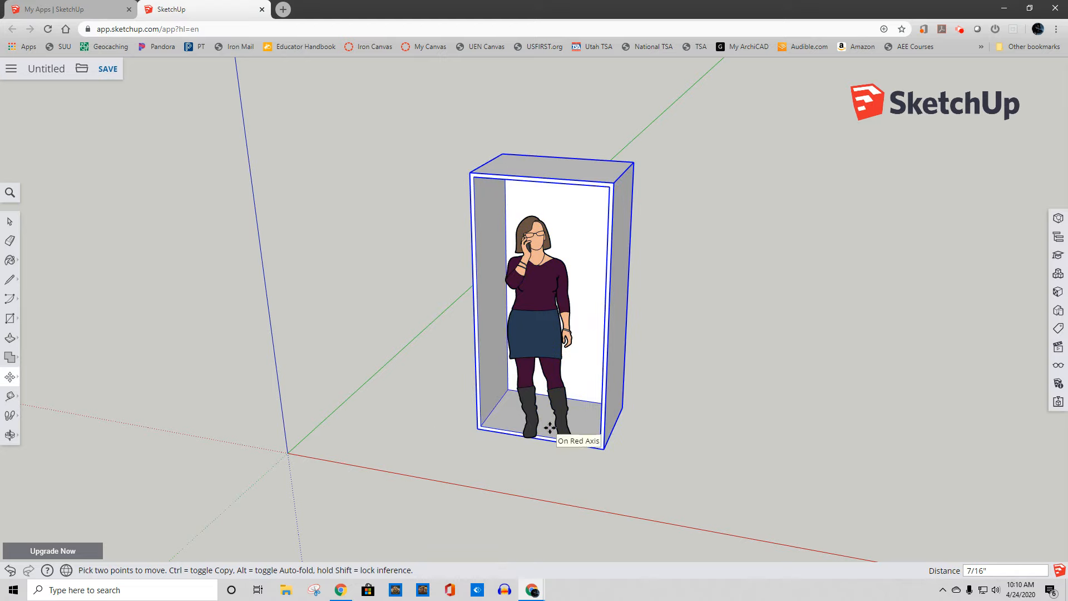
click(549, 432)
- Raise the woman figure inside the box, setting the move distance to 0.5 inch
click(539, 341)
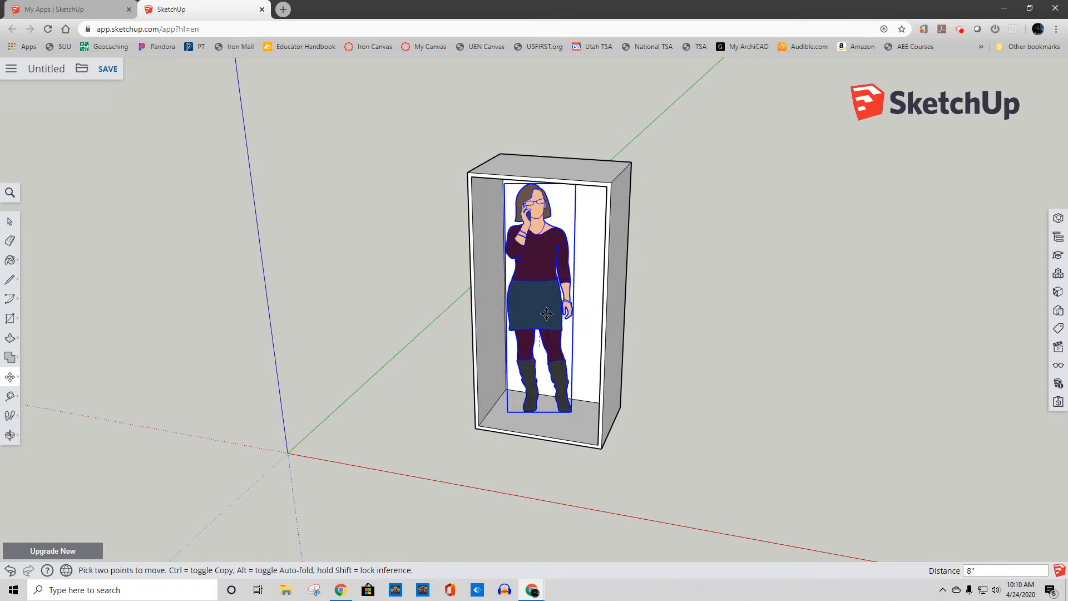
click(539, 328)
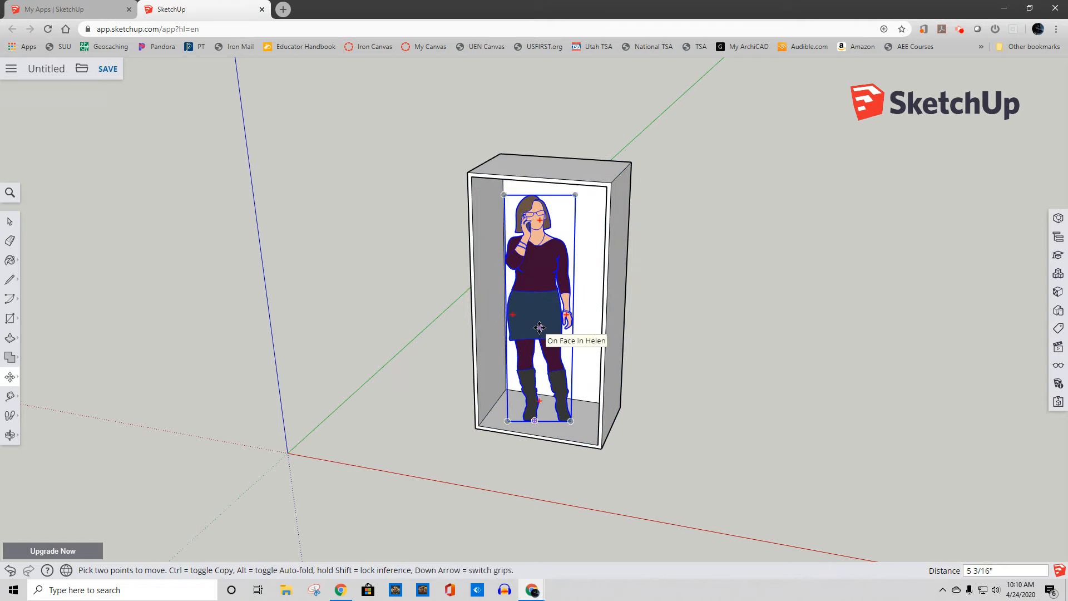
key(ctrl+z)
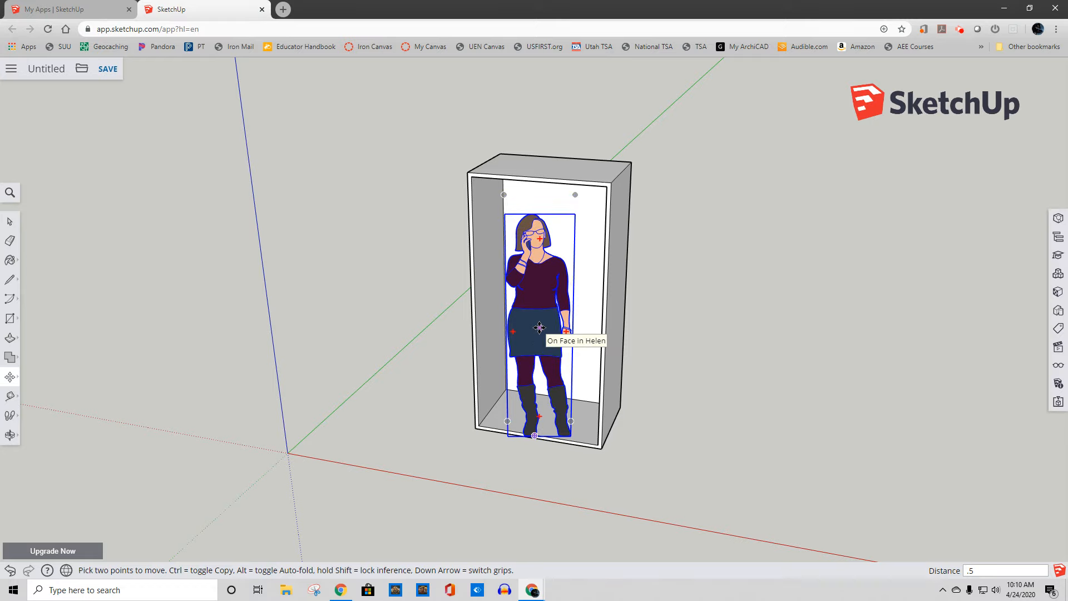
- Move the box group about 9 9/16 inches so that it encloses the woman figure
middle_drag(651, 453, 556, 515)
click(549, 356)
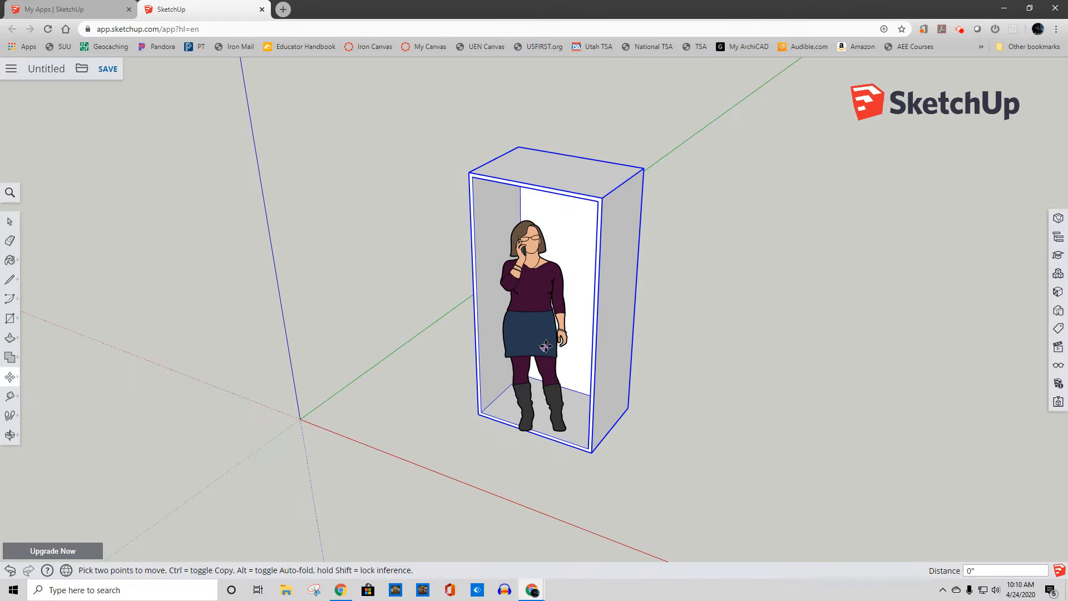
click(522, 361)
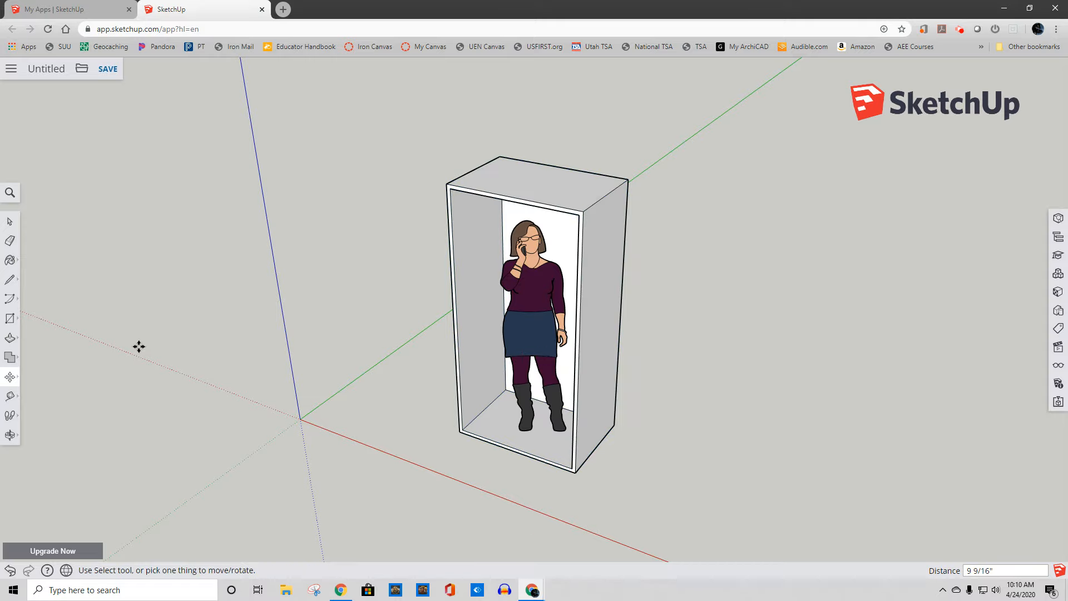
- Open the box group for editing from its closed back side
click(9, 222)
middle_drag(328, 403, 528, 365)
middle_drag(732, 328, 483, 349)
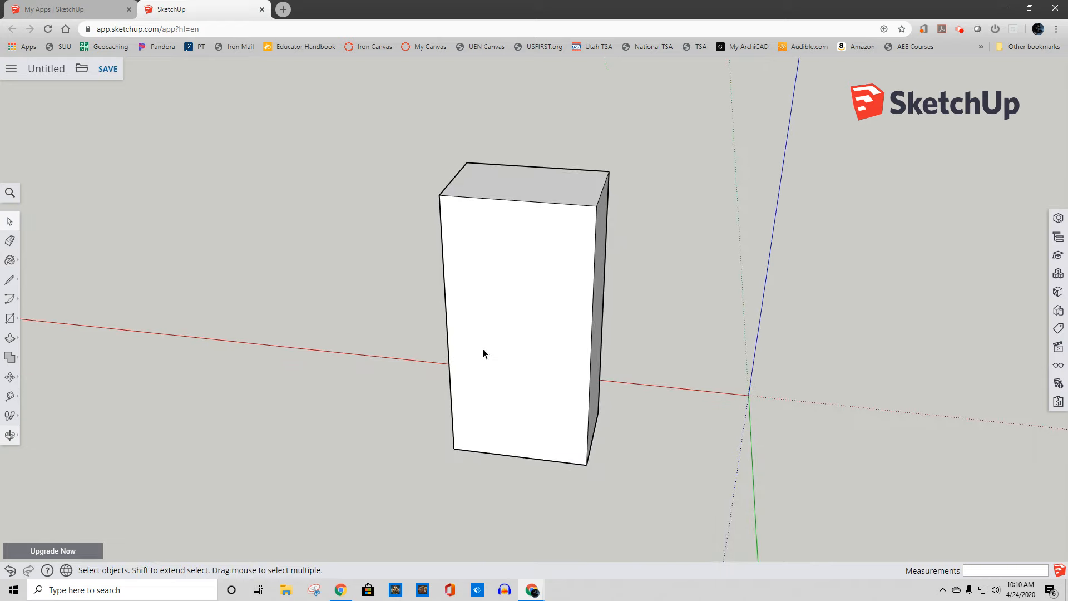
middle_drag(739, 324, 689, 345)
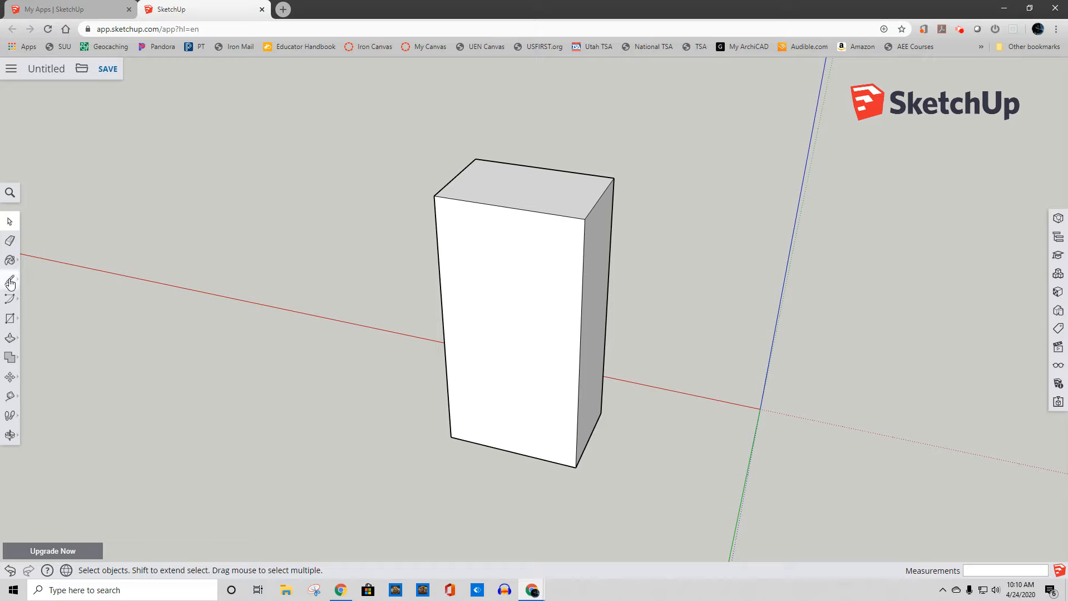
double_click(522, 276)
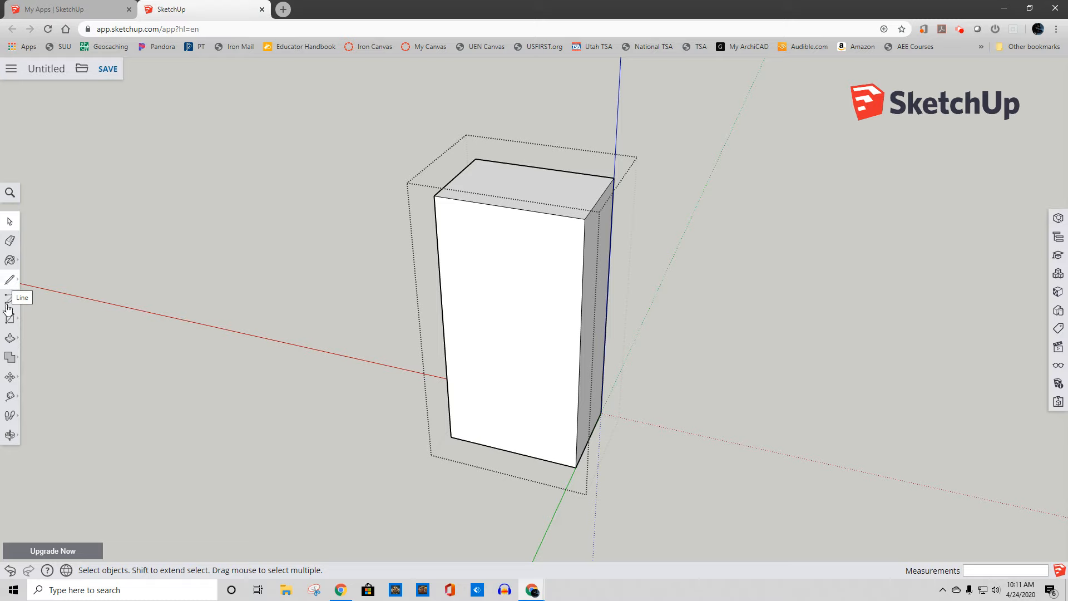
- Offset the outline of the box's back face inward by 2 inches
click(10, 338)
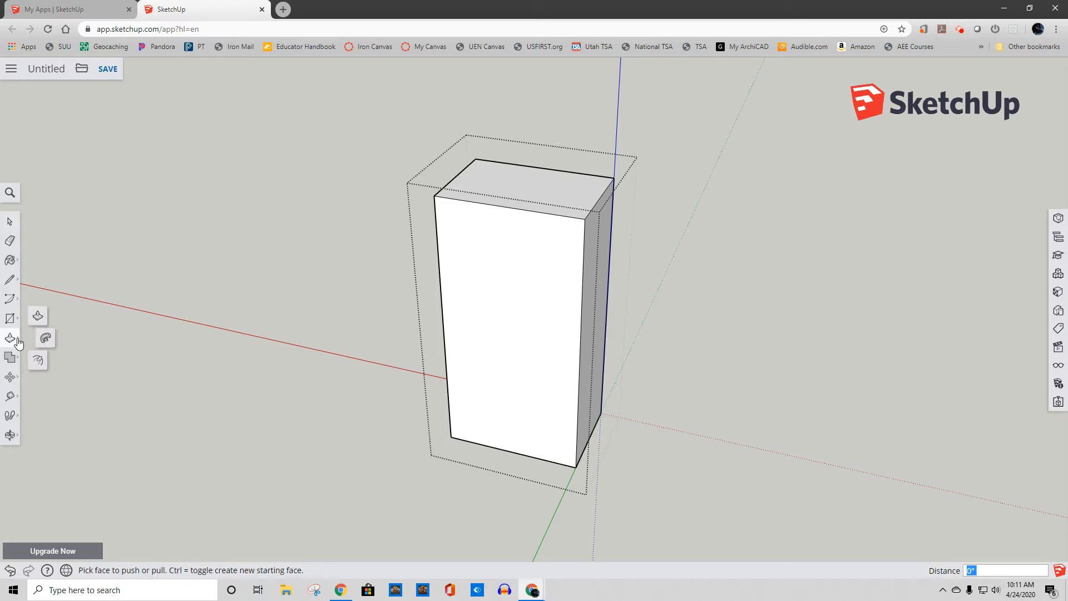
click(49, 358)
click(553, 369)
click(580, 374)
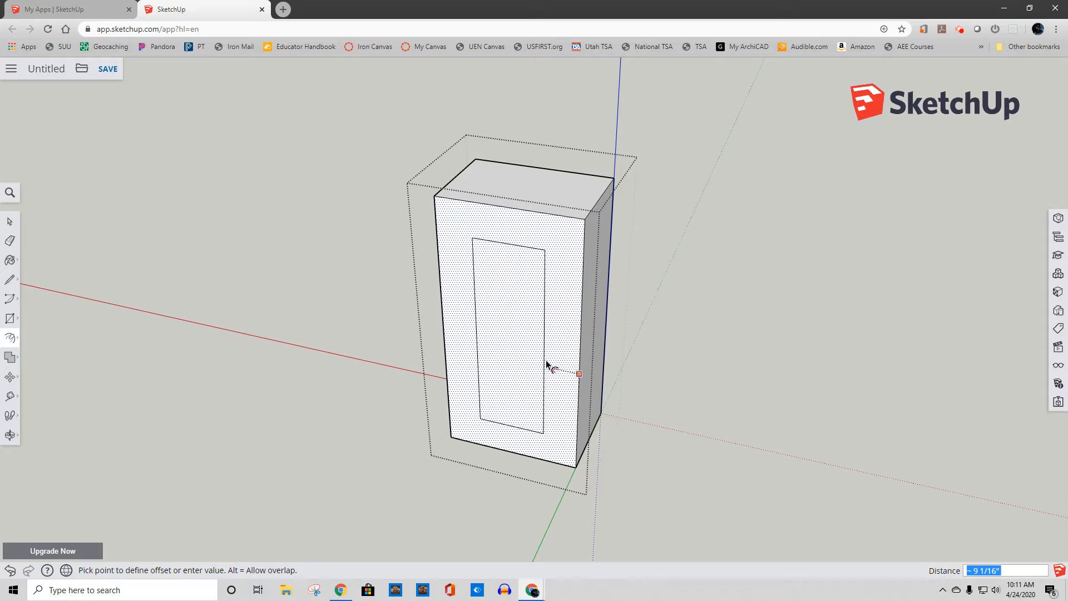
text(2)
key(Return)
- Push the inset back face in 1 inch to cut an opening through the back wall, and close the group
click(9, 221)
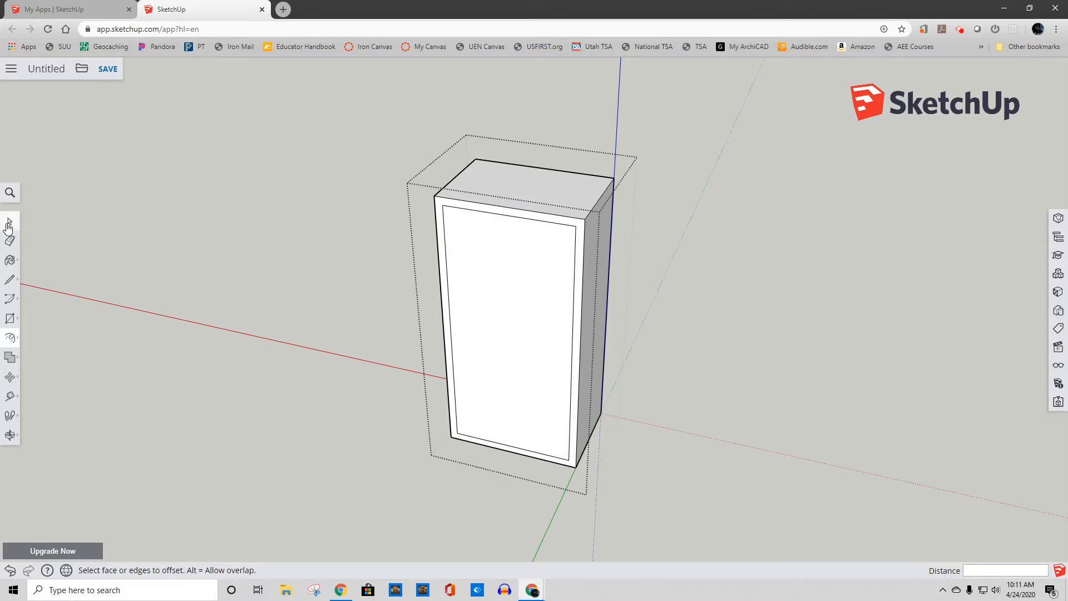
click(16, 340)
click(38, 316)
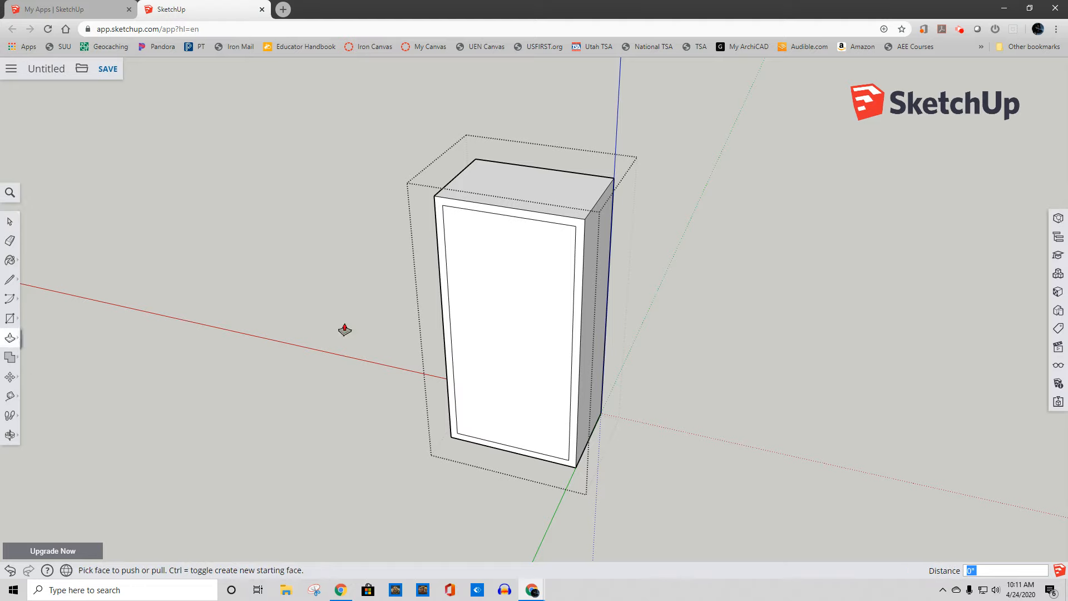
click(491, 341)
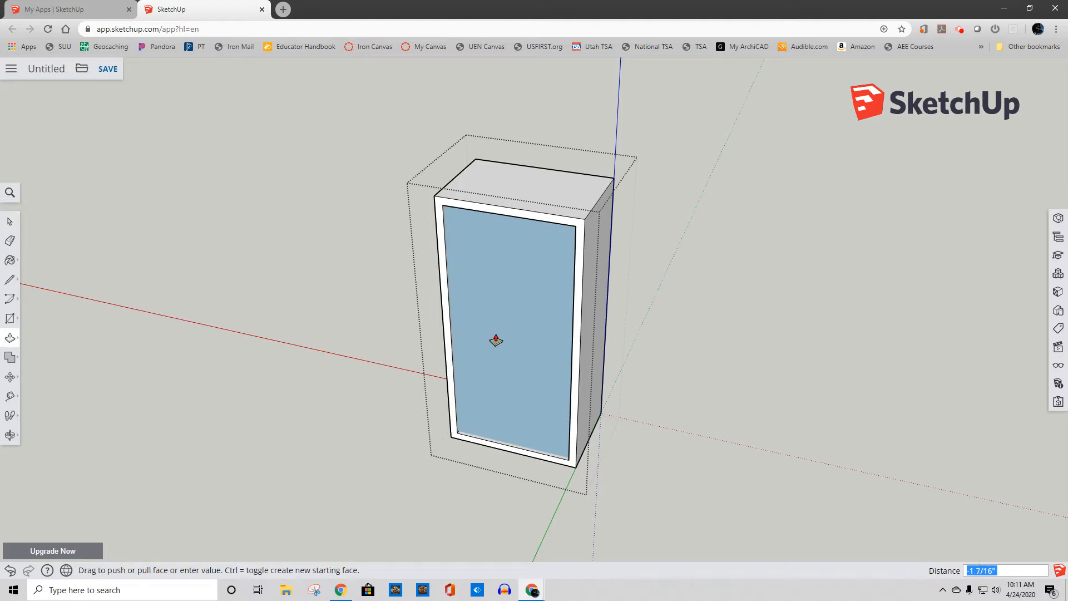
middle_drag(540, 313, 446, 374)
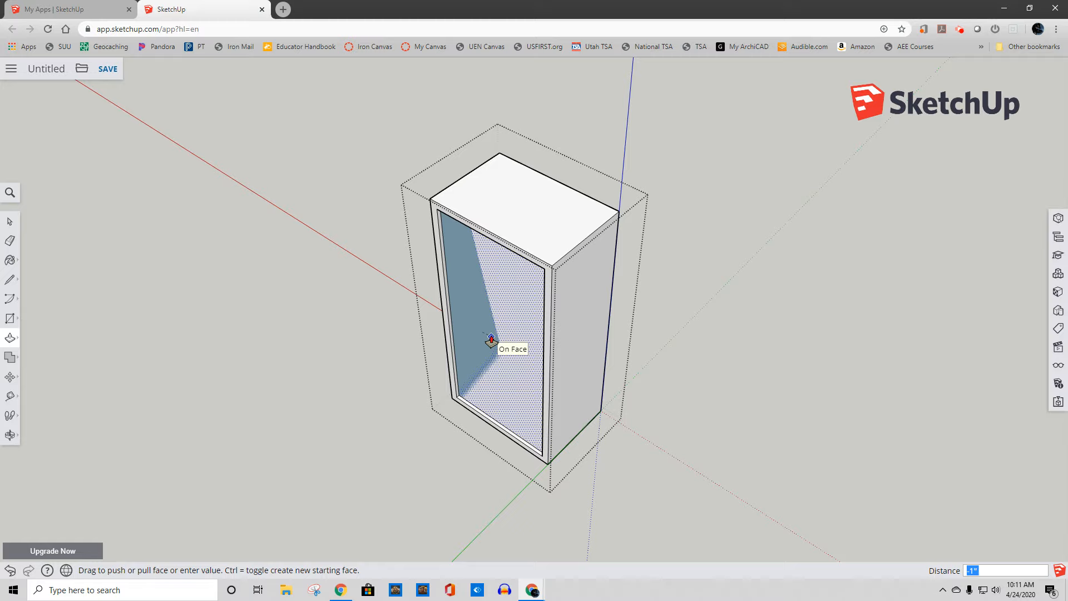
click(491, 339)
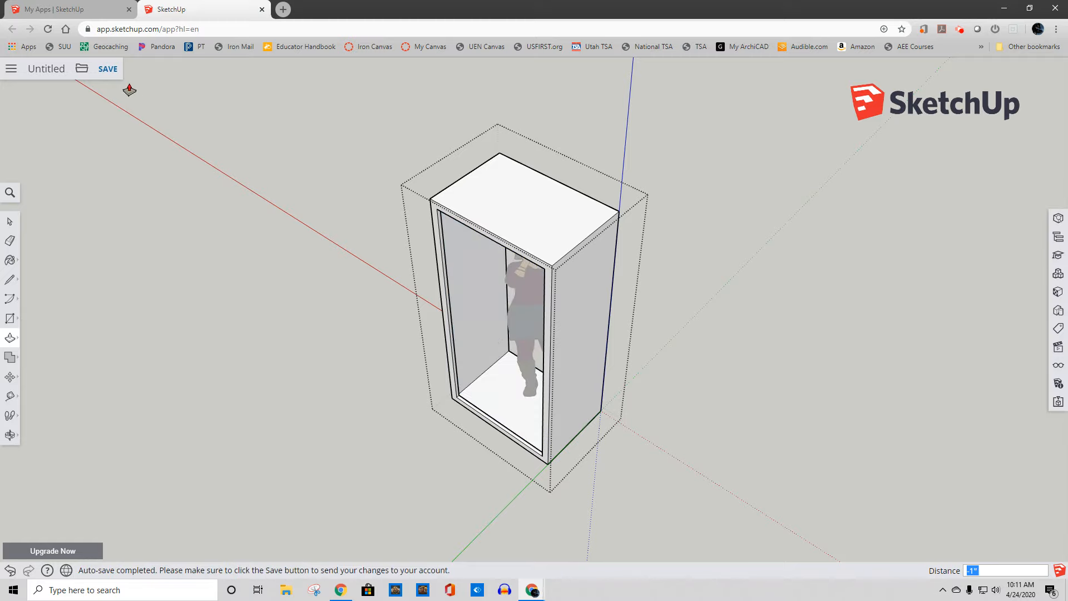
right_click(252, 159)
click(282, 191)
- Draw a closed 22 by 1 inch rectangle on the ground beside the new opening with the Line tool
middle_drag(367, 357, 305, 327)
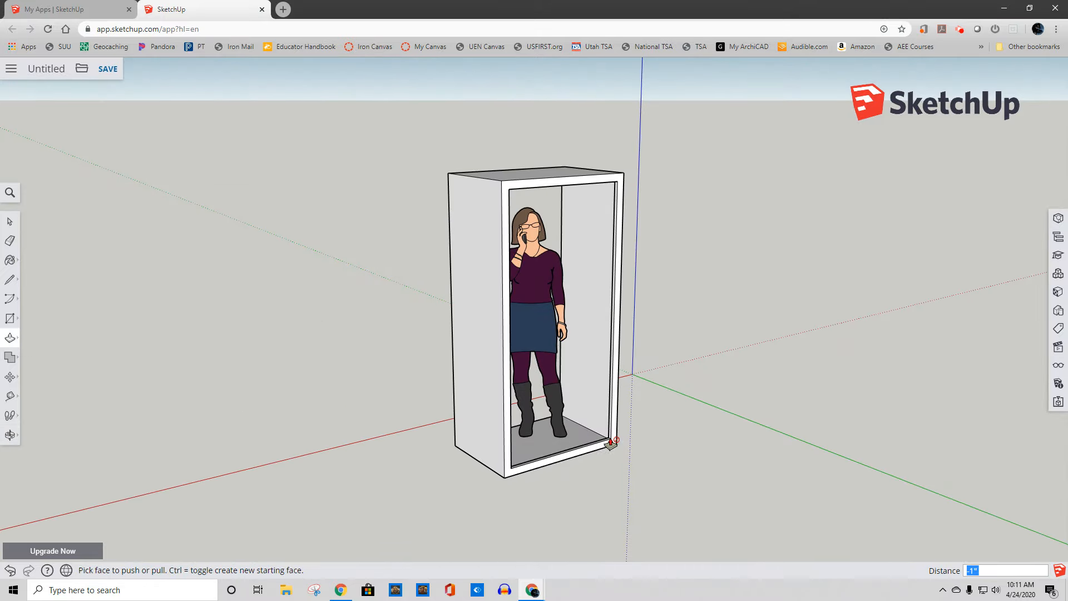
click(9, 279)
click(559, 513)
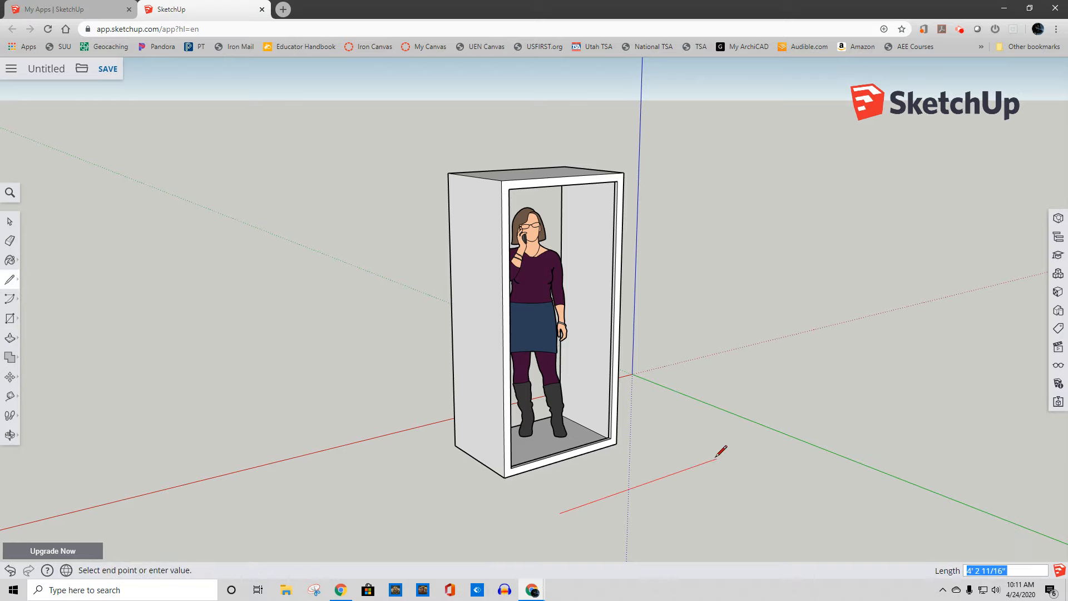
text(22)
key(Return)
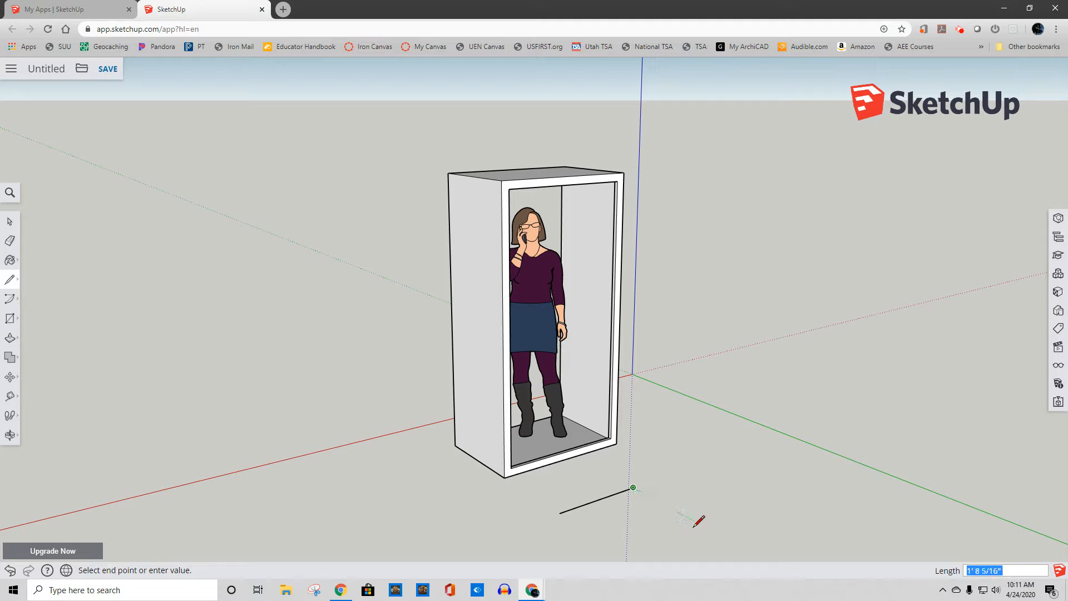
text(1)
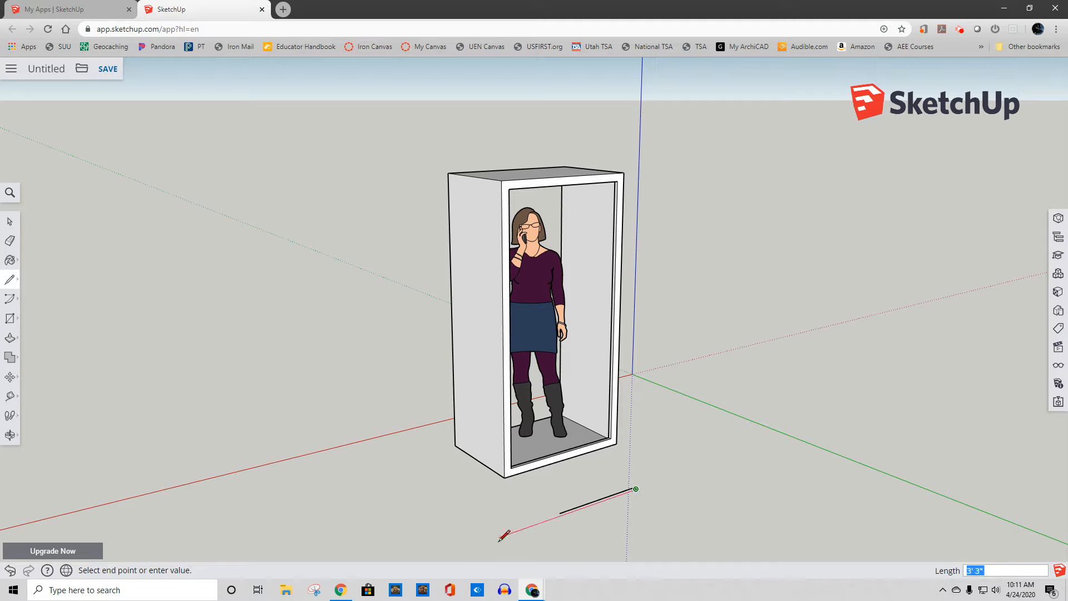
text(22)
key(Return)
scroll(581, 506, up, 5)
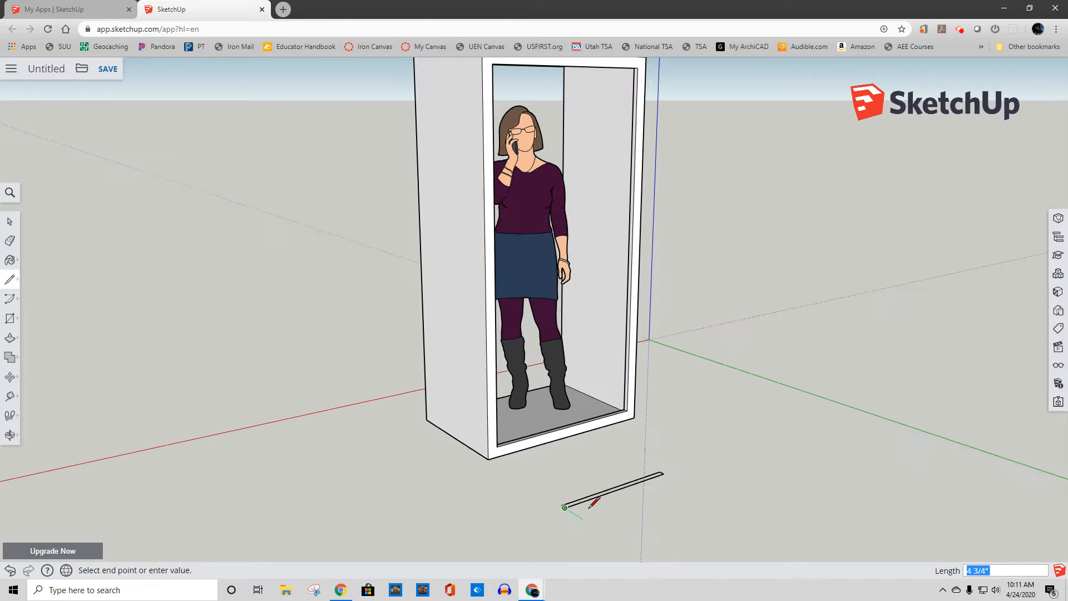
click(557, 514)
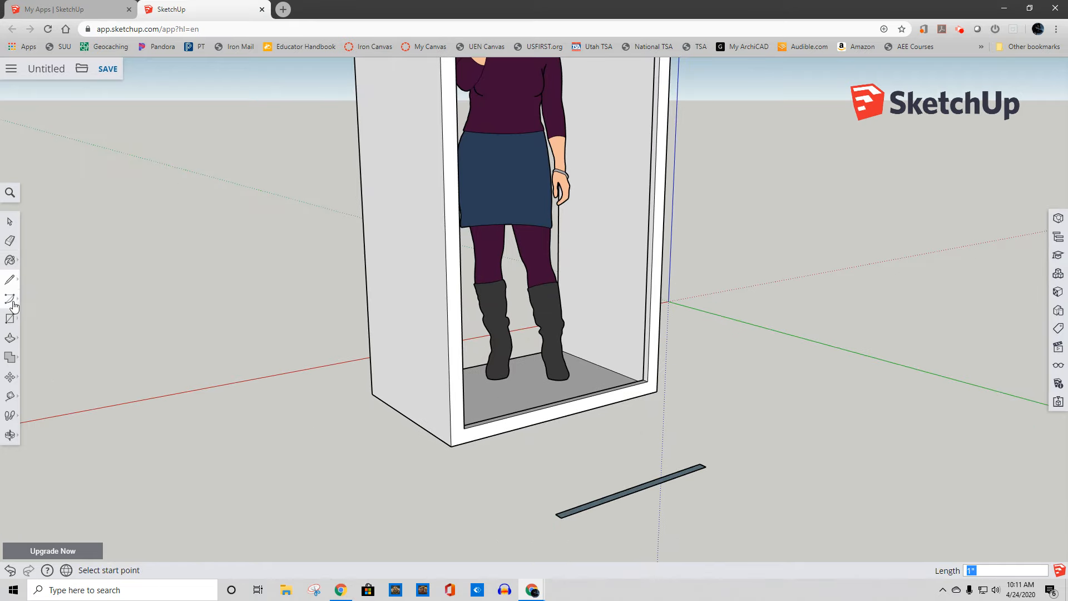
- Try to pull the narrow ground rectangle up 4' 8" with Push/Pull, and undo it
click(10, 338)
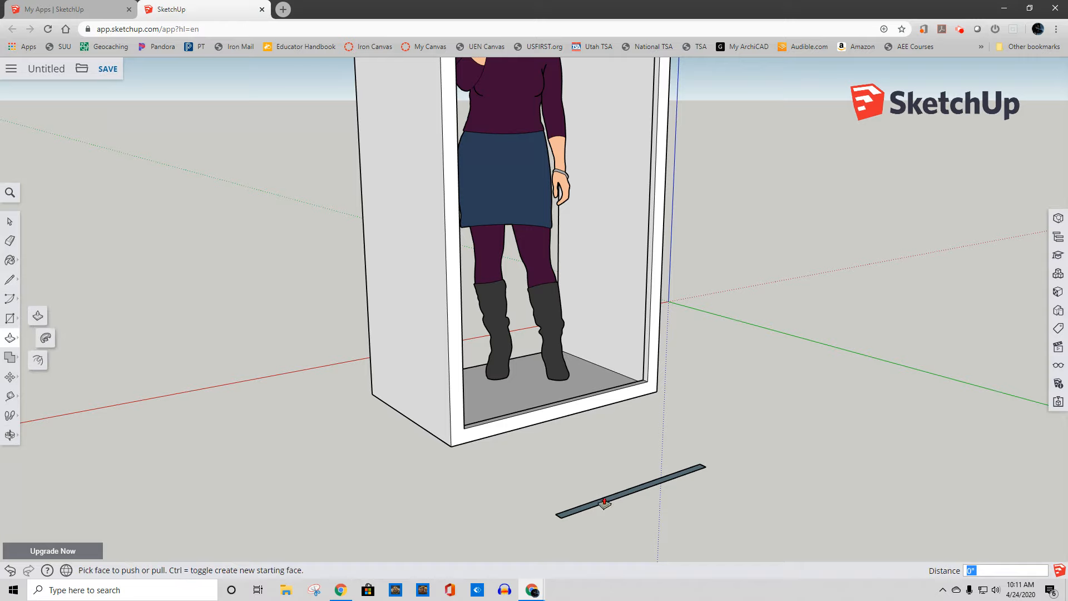
click(605, 499)
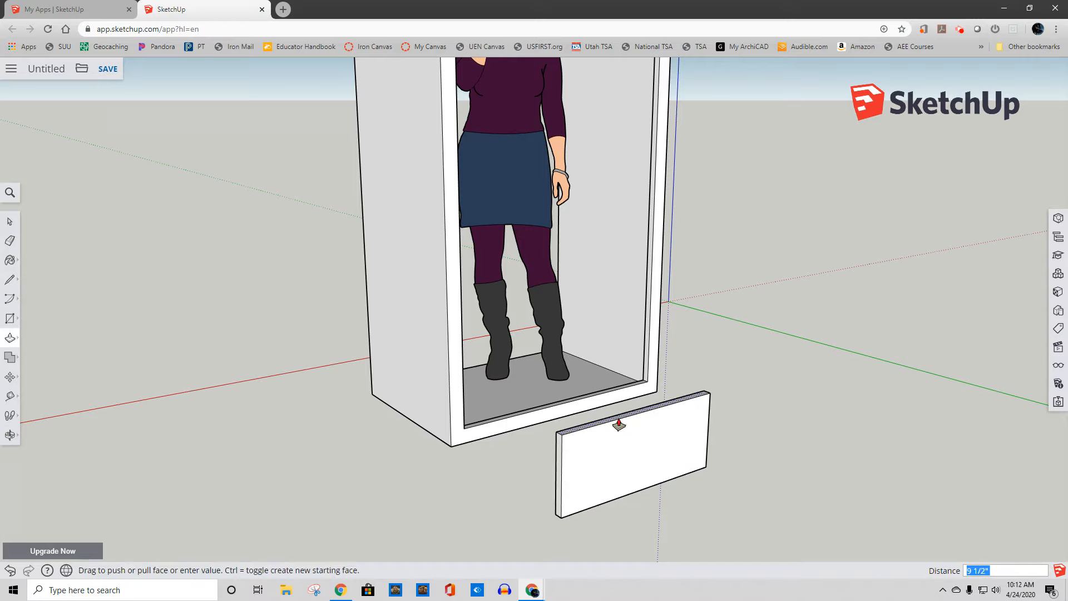
text(4'8)
key(Return)
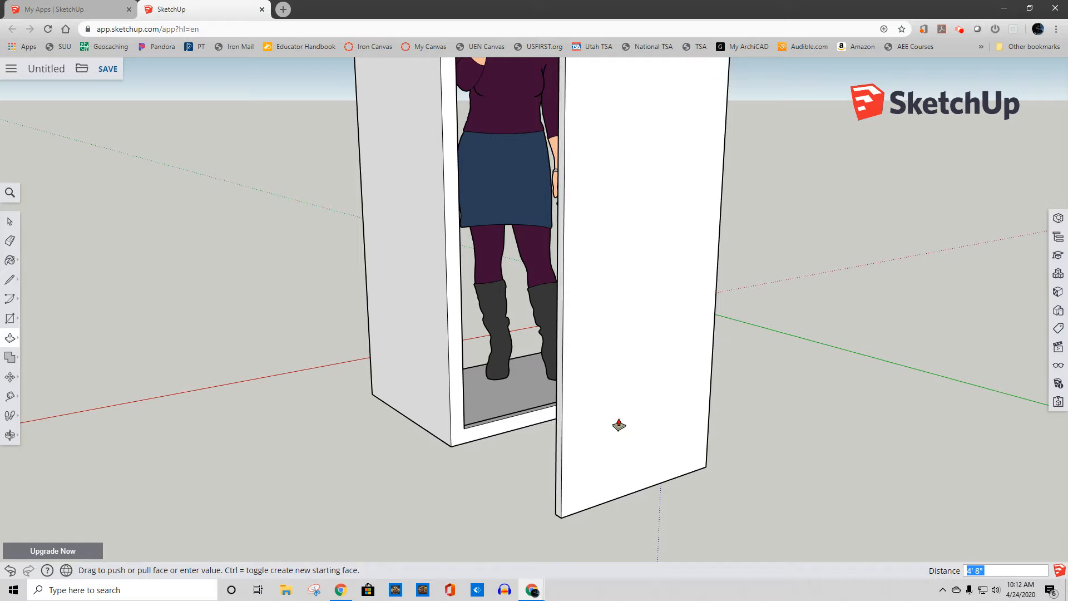
key(ctrl+z)
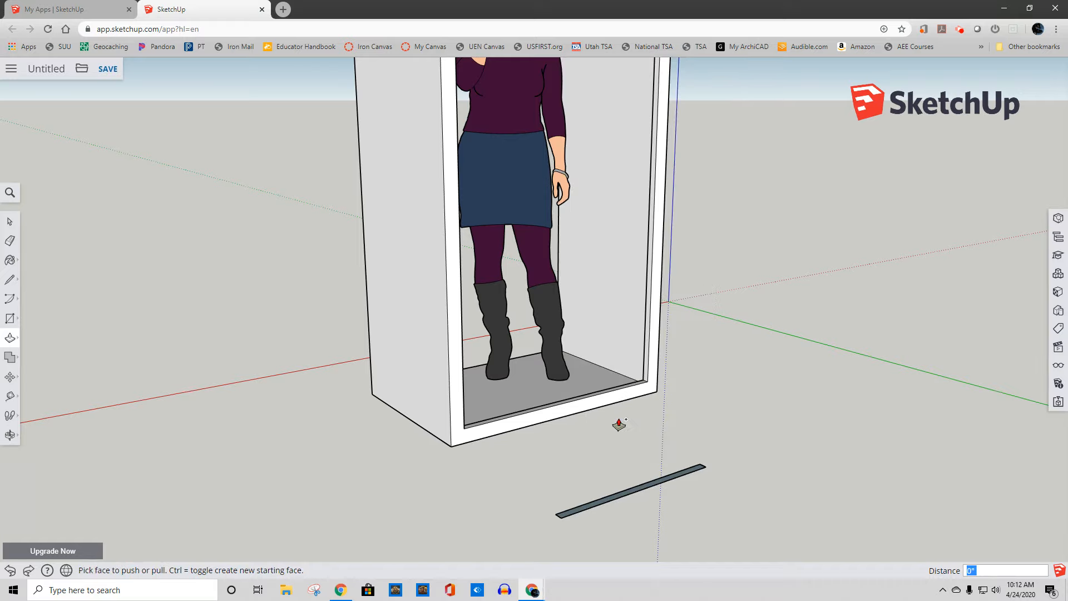
- Pull the narrow ground rectangle up 5' 8" to form a door panel
click(612, 497)
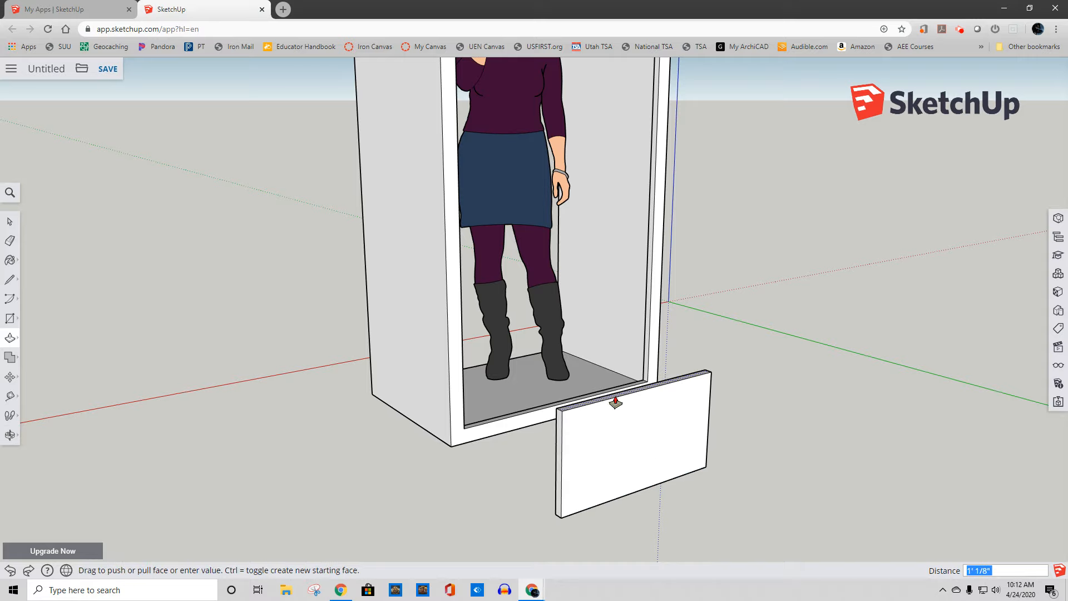
text(5'8)
key(Return)
- Select the entire door panel with a selection window and make it a group
middle_drag(616, 403, 770, 431)
scroll(766, 432, down, 4)
middle_drag(746, 385, 754, 438)
middle_drag(738, 368, 489, 369)
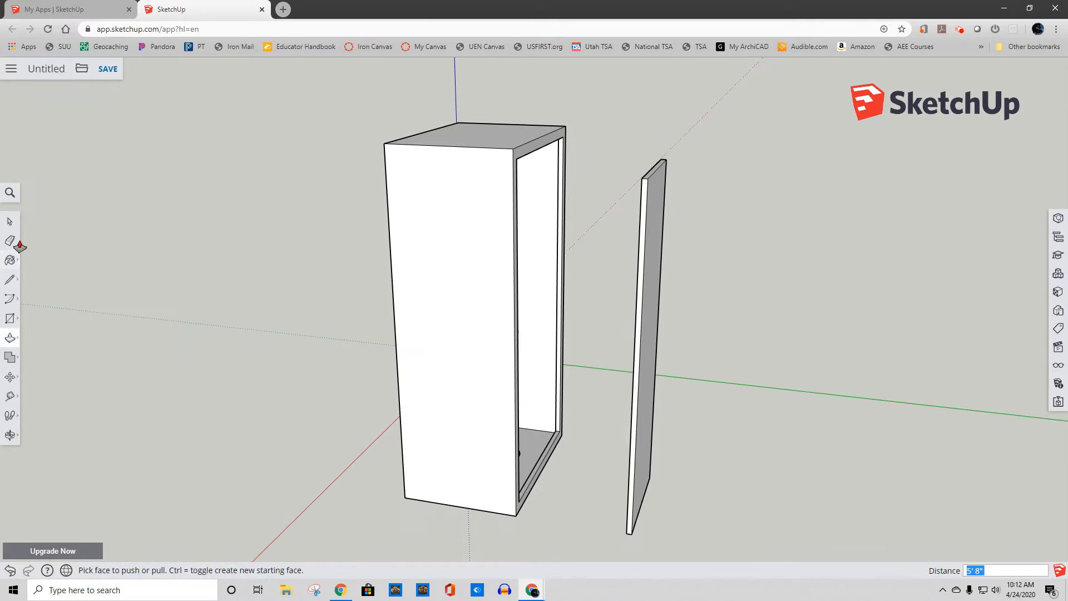
click(9, 221)
drag(628, 422, 617, 126)
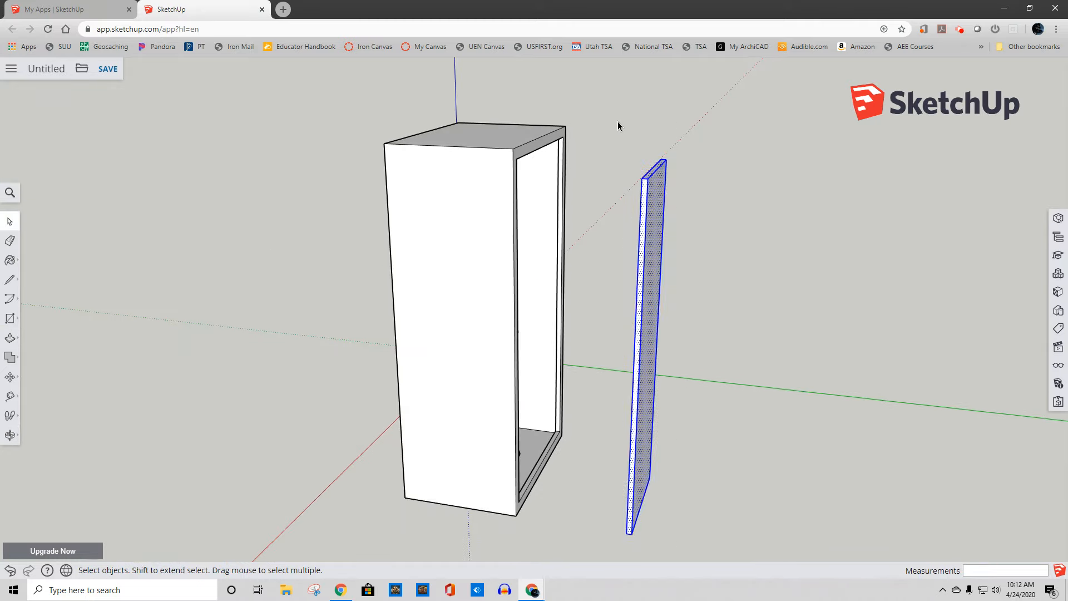
right_click(640, 241)
click(695, 378)
- Move the door panel group by its lower corner to the matching lower inner corner of the framed opening
middle_drag(695, 378, 517, 470)
click(9, 377)
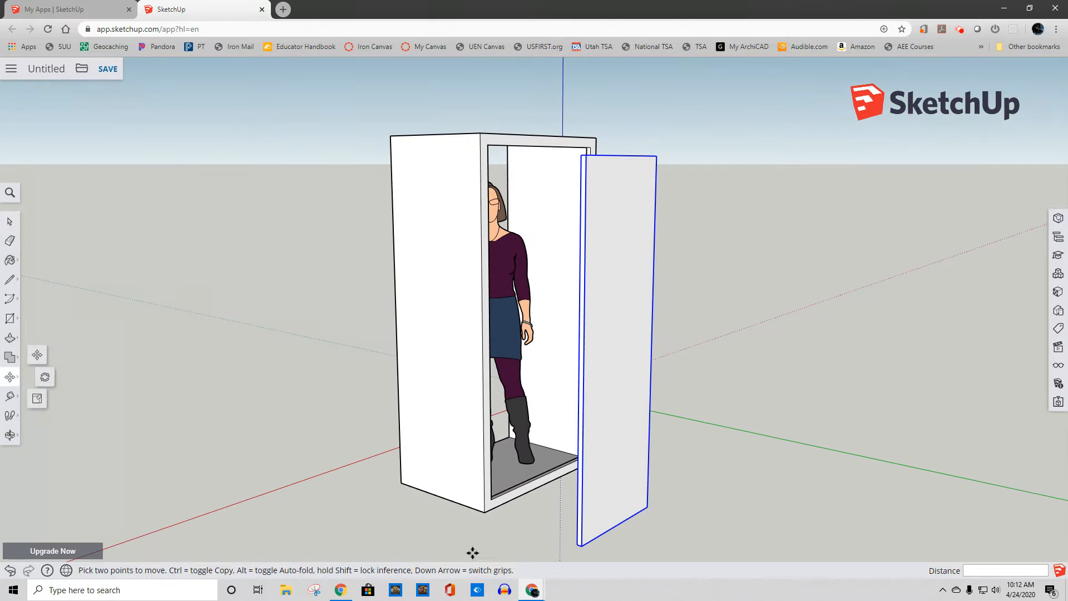
scroll(540, 534, up, 2)
click(596, 551)
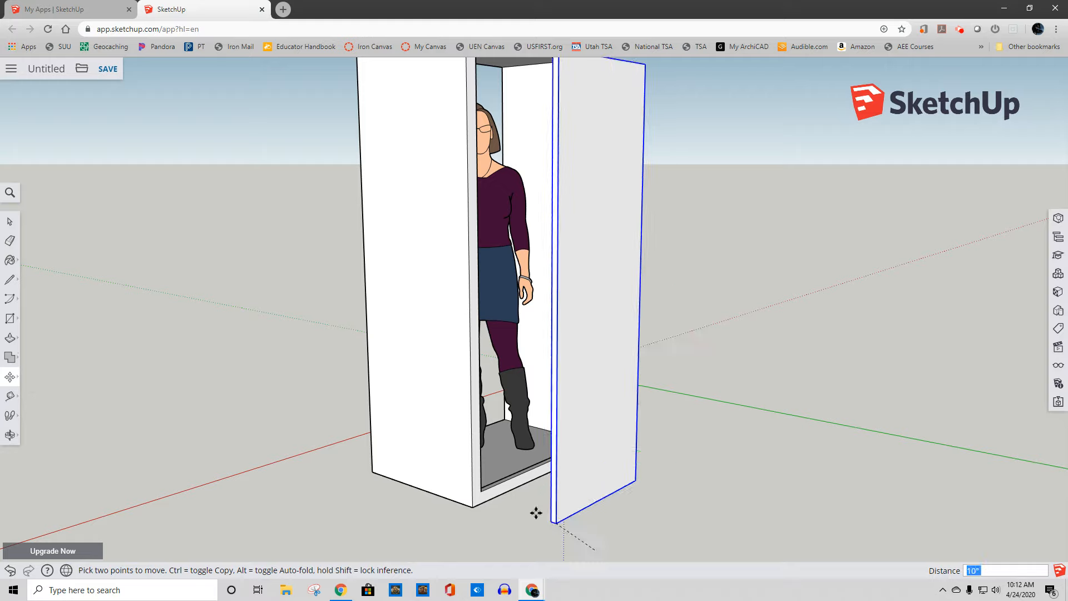
click(481, 484)
- Edit the door panel group and extend its narrow side face with Push/Pull to the opposite inner edge of the opening
middle_drag(481, 484, 445, 484)
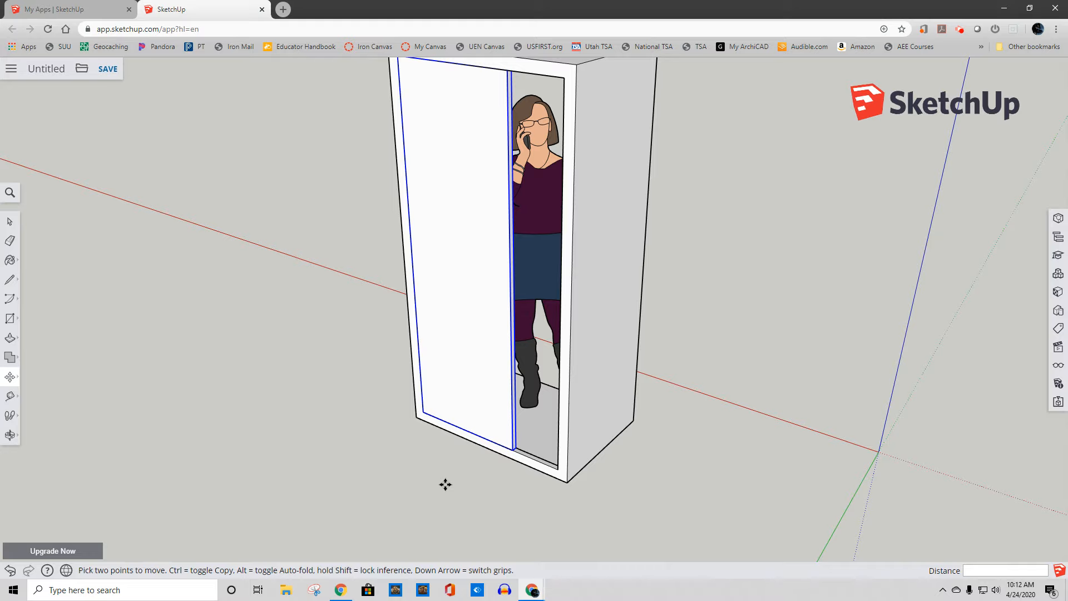
click(10, 221)
click(325, 330)
double_click(508, 270)
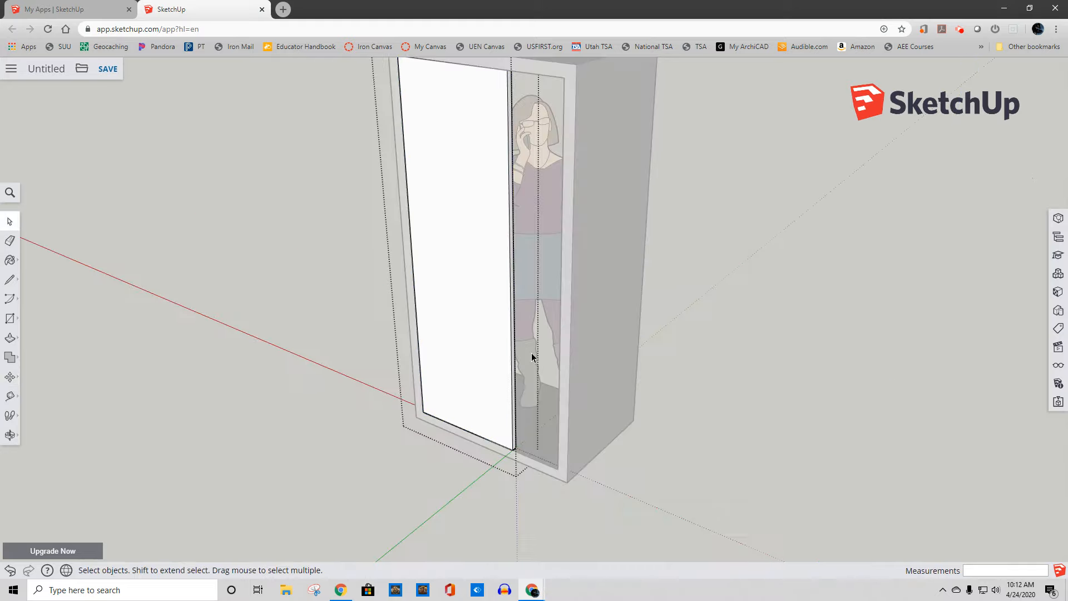
click(9, 338)
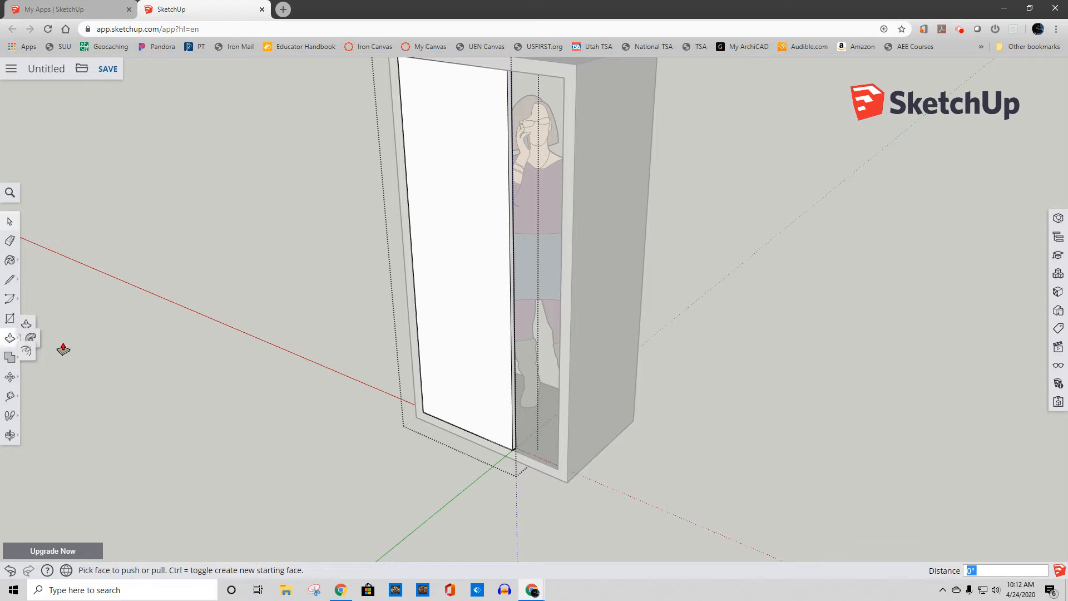
scroll(520, 362, up, 2)
click(509, 370)
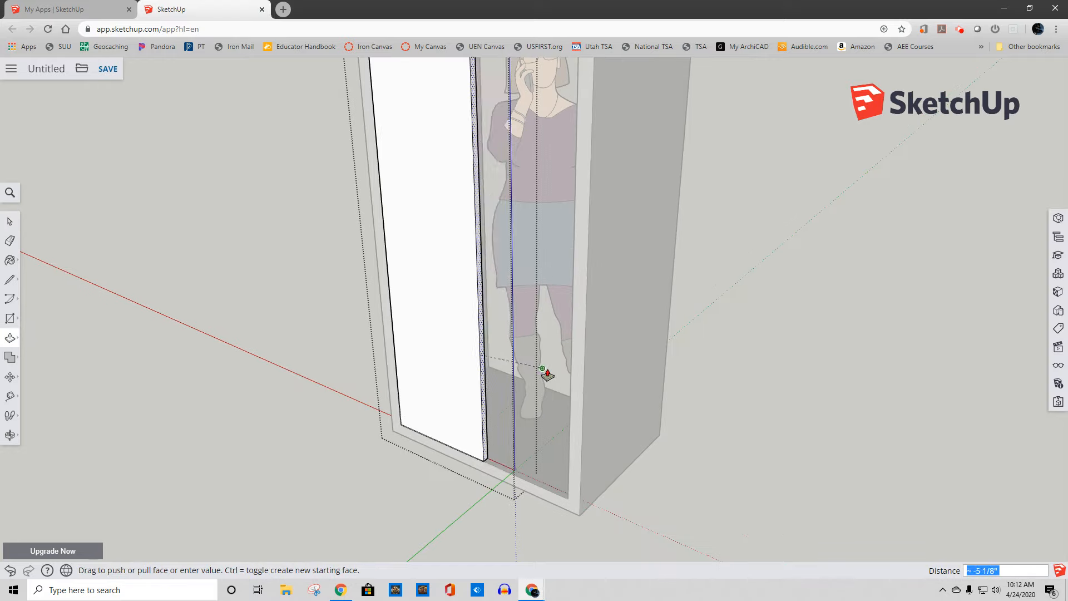
click(570, 375)
click(10, 221)
middle_drag(150, 269, 705, 371)
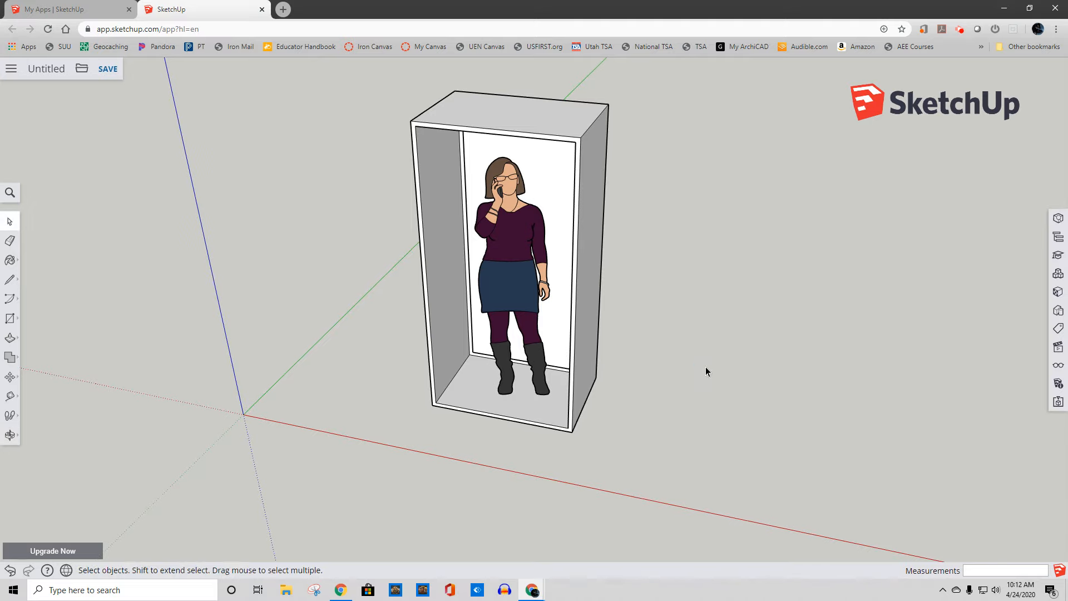
- Start saving the model and create a folder named Makerspace Launch High School in the SketchUp project
click(108, 69)
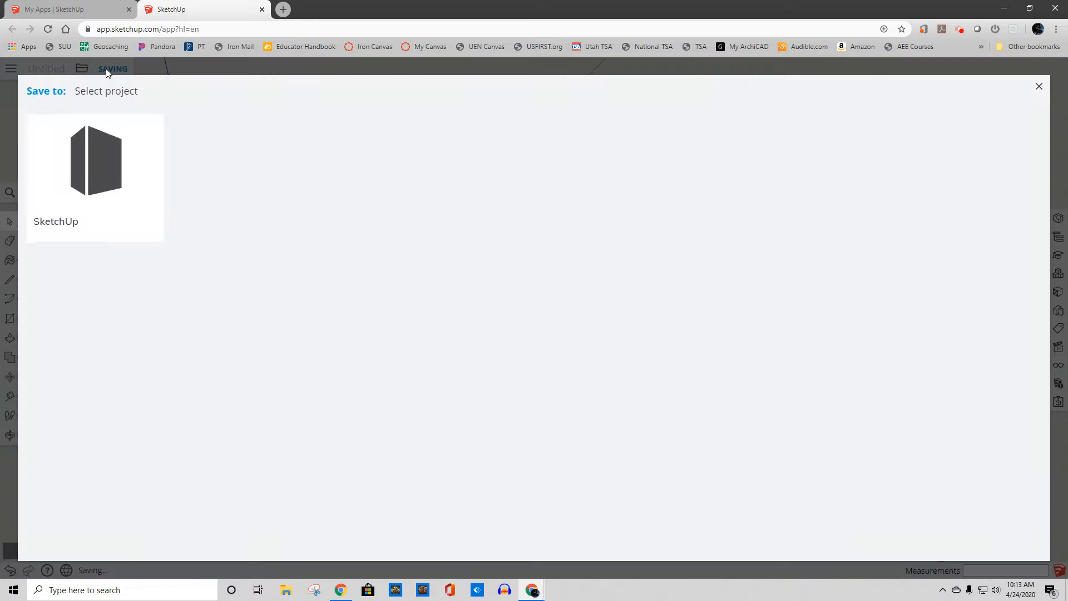
click(100, 153)
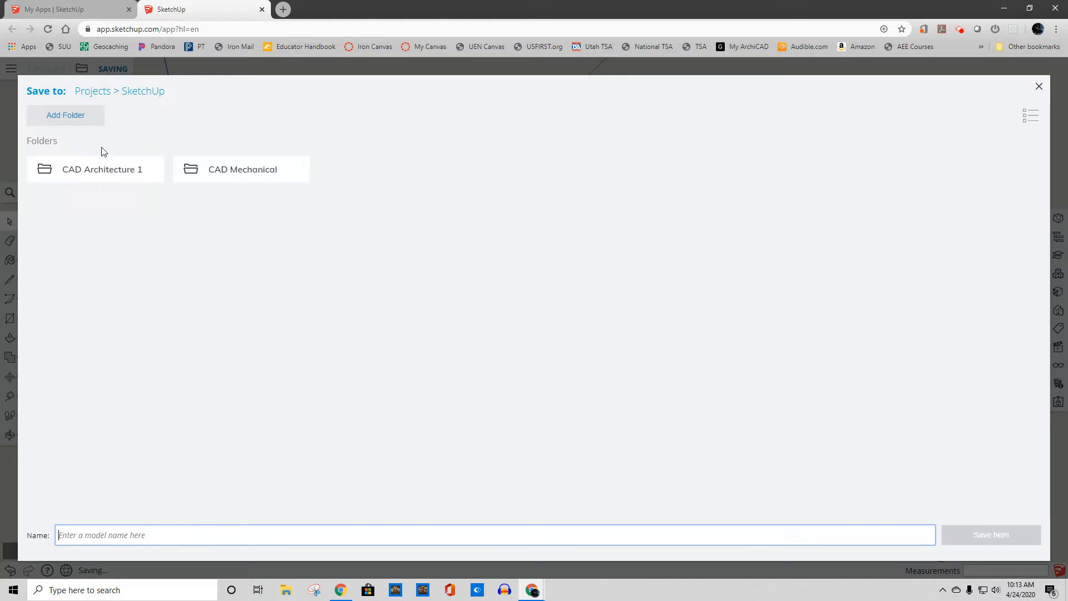
click(60, 116)
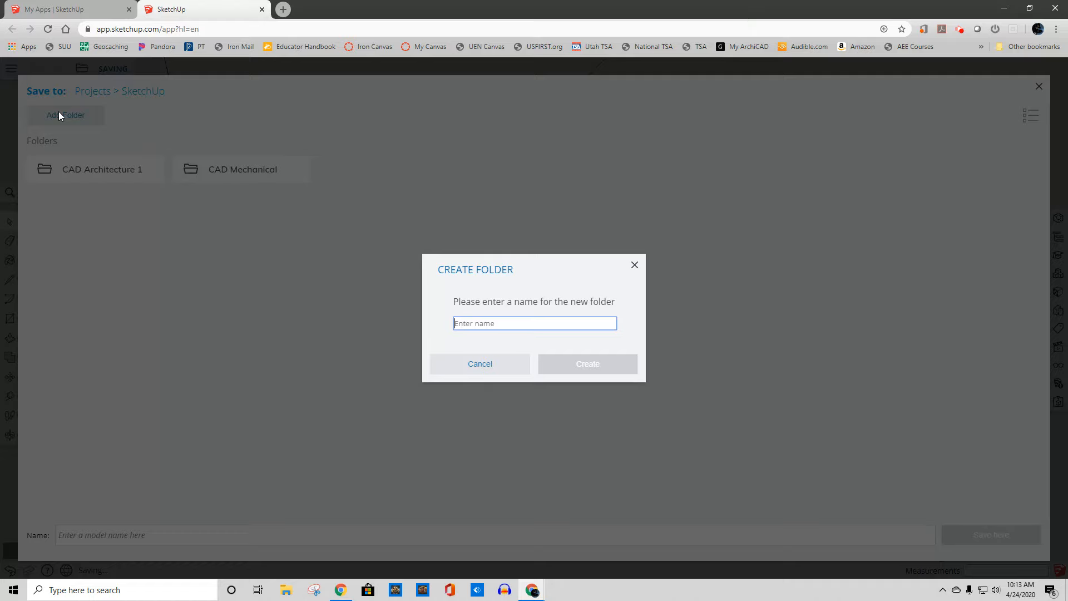
text(Makerspace Launch High School)
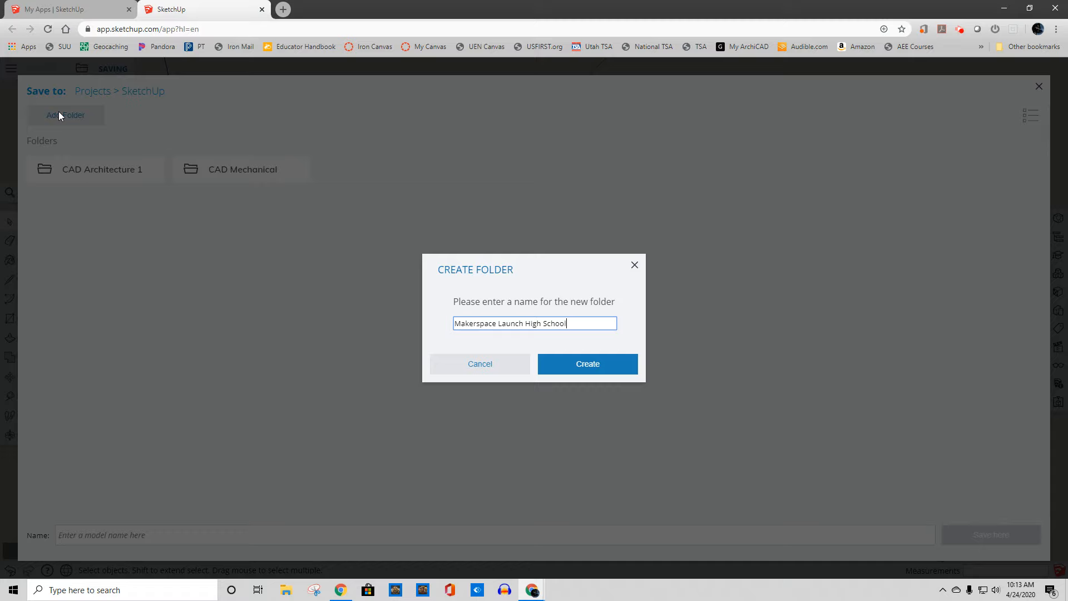
key(Return)
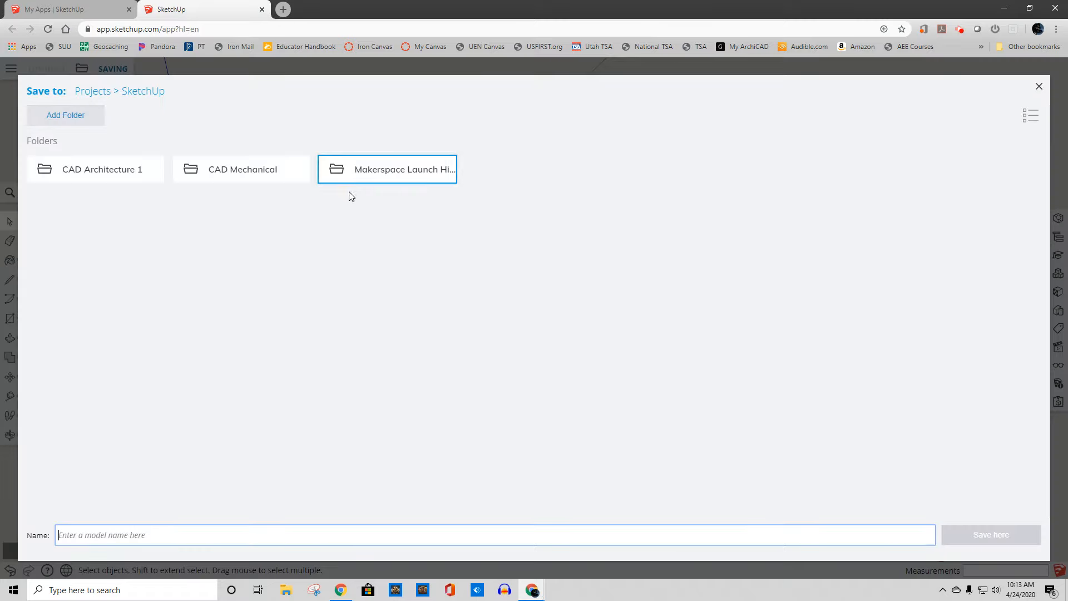
- Save the model as Magic Box in the Makerspace Launch High School folder
click(350, 176)
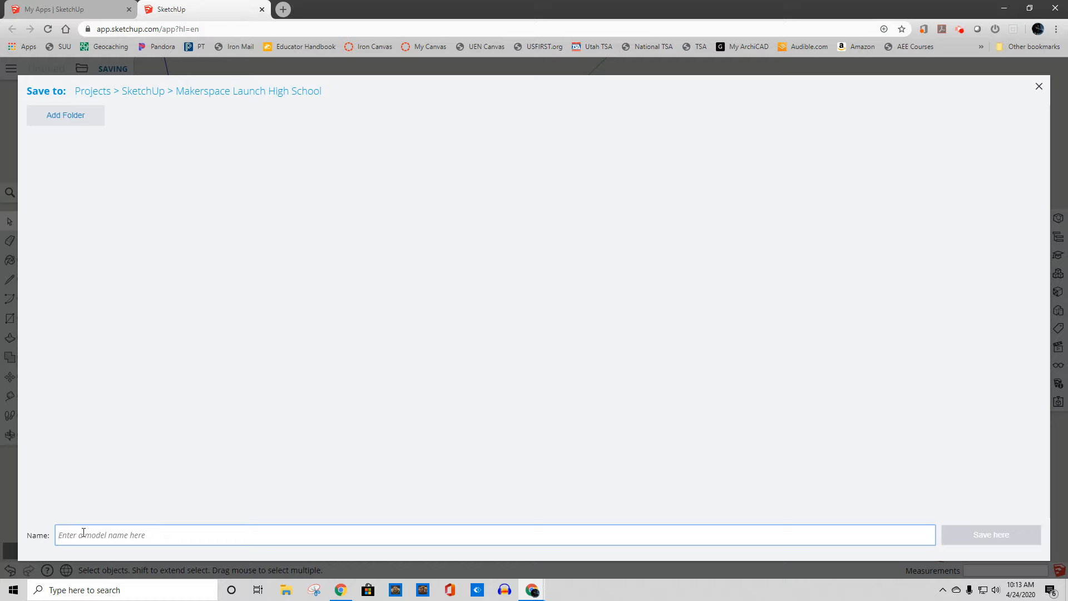
text(Magic Box)
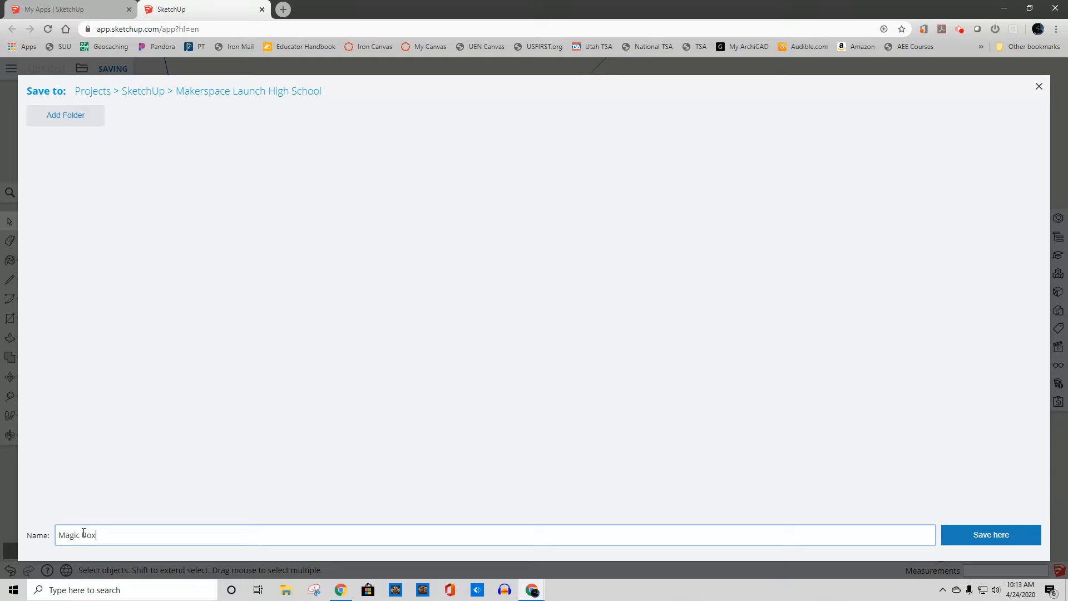
key(Return)
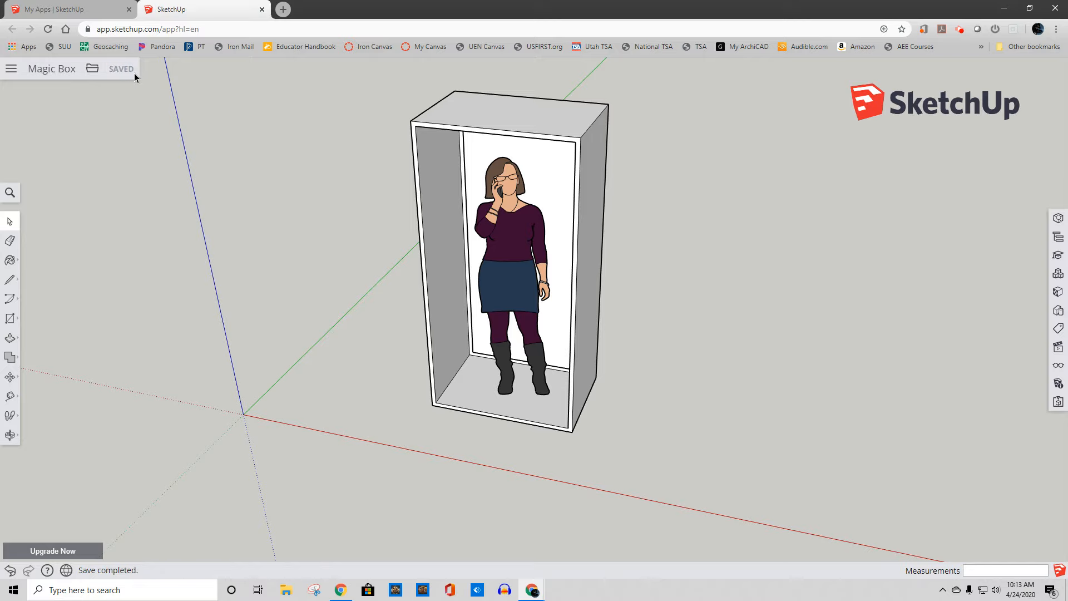
- Open the CVHS Engineering Lab model from the CAD Architecture 1 folder of the SketchUp project in Trimble Connect
click(10, 68)
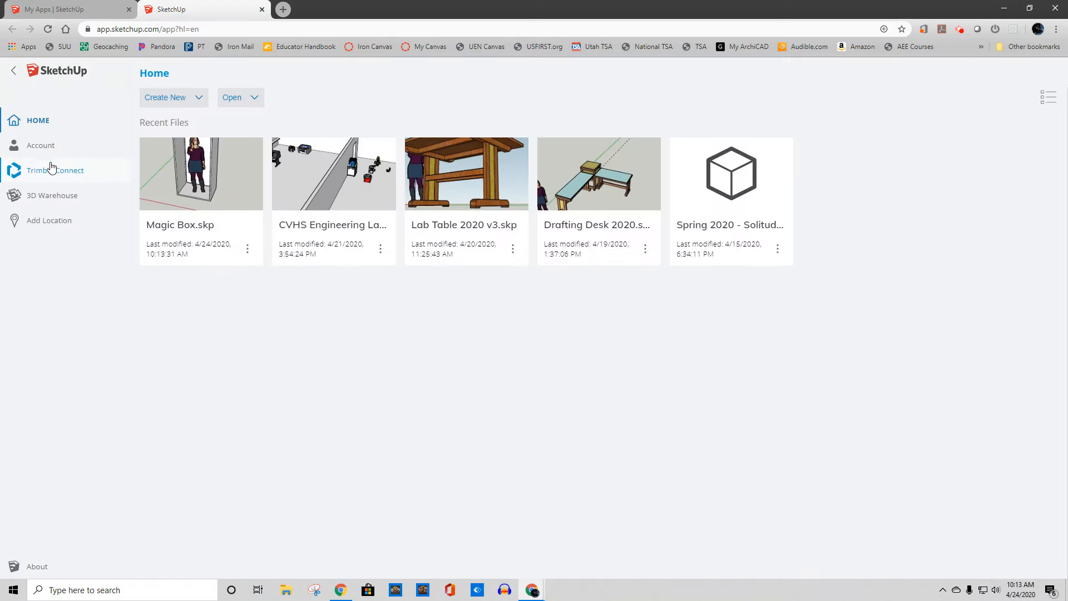
click(244, 98)
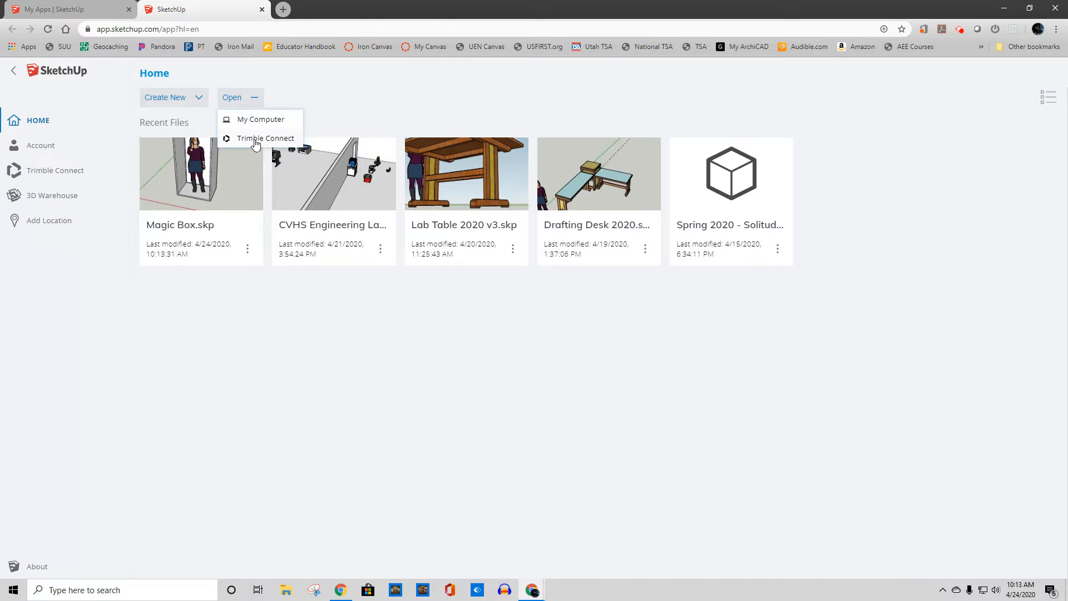
click(259, 139)
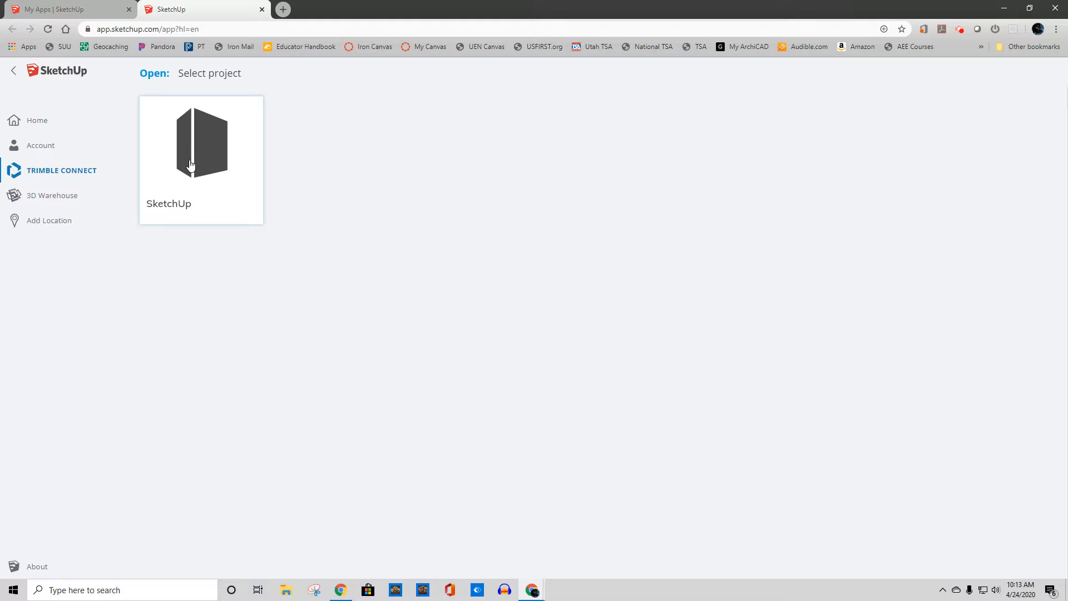
click(190, 164)
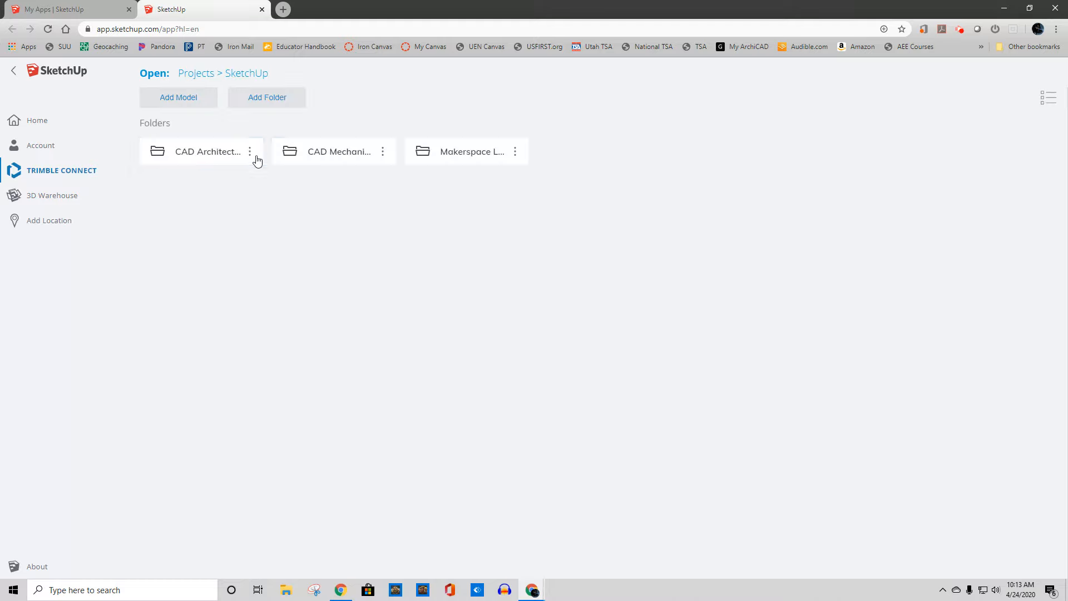
click(207, 155)
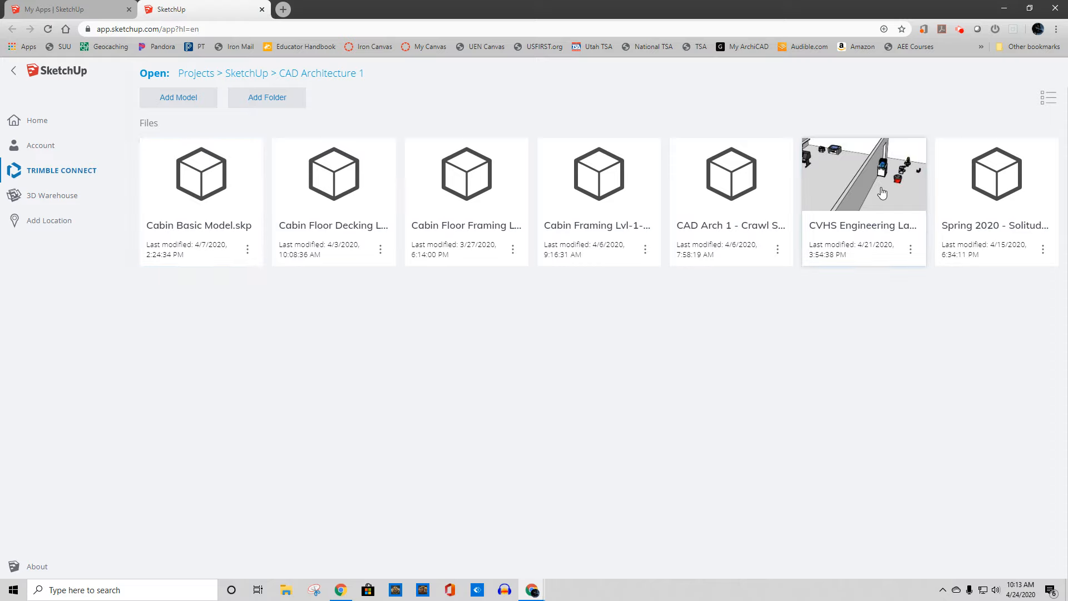
click(868, 225)
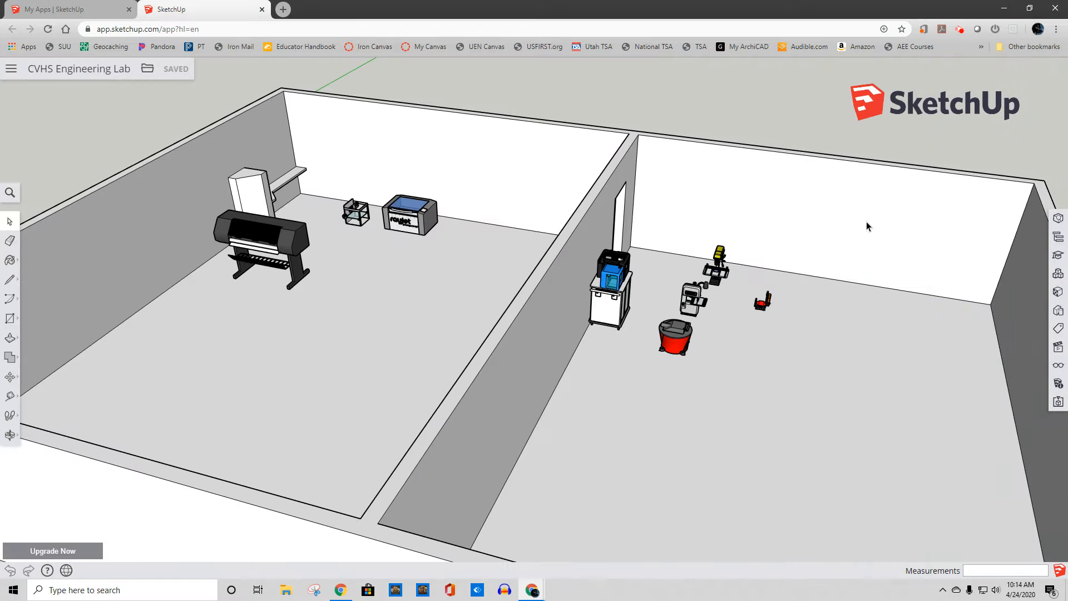
- Examine the lab building's two rooms, its equipment, door openings and surrounding walkway from several angles
scroll(526, 295, down, 5)
middle_drag(485, 302, 641, 356)
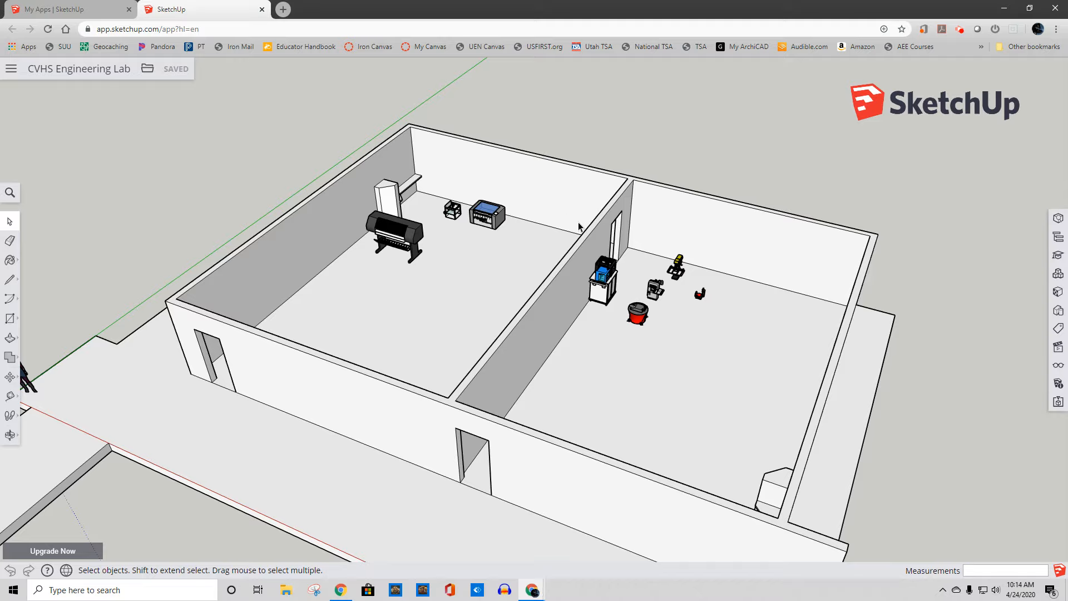
middle_drag(671, 283, 559, 361)
scroll(501, 379, up, 6)
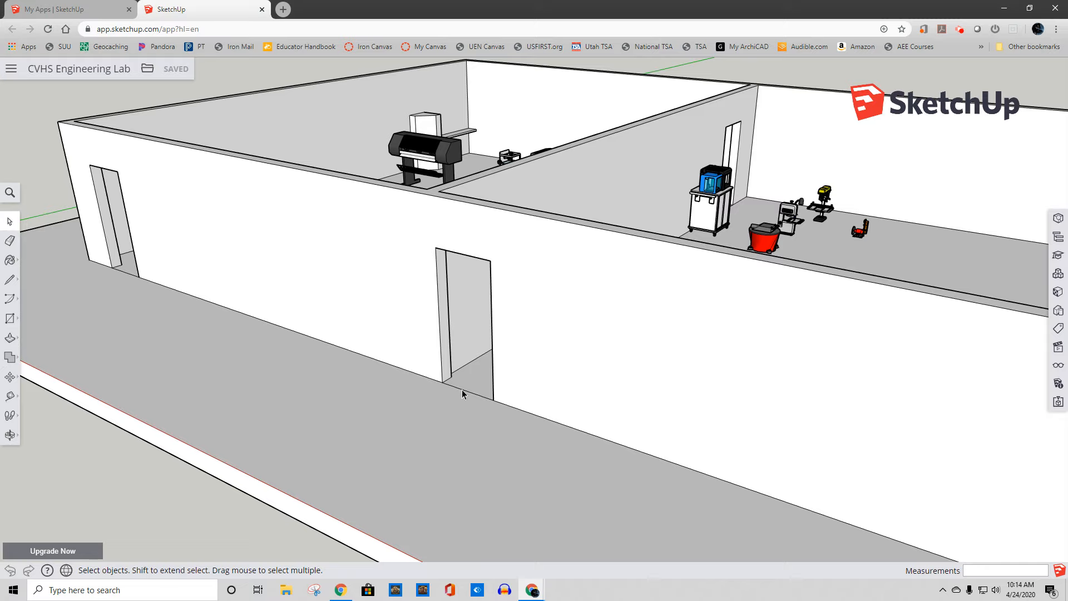
scroll(566, 258, down, 8)
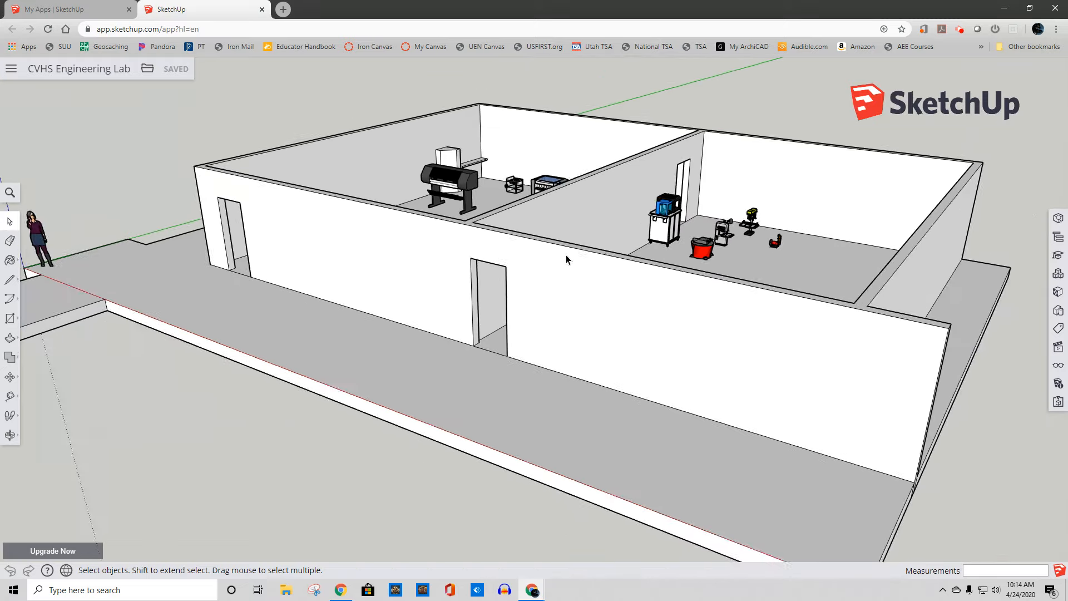
middle_drag(566, 267, 537, 362)
scroll(522, 299, down, 4)
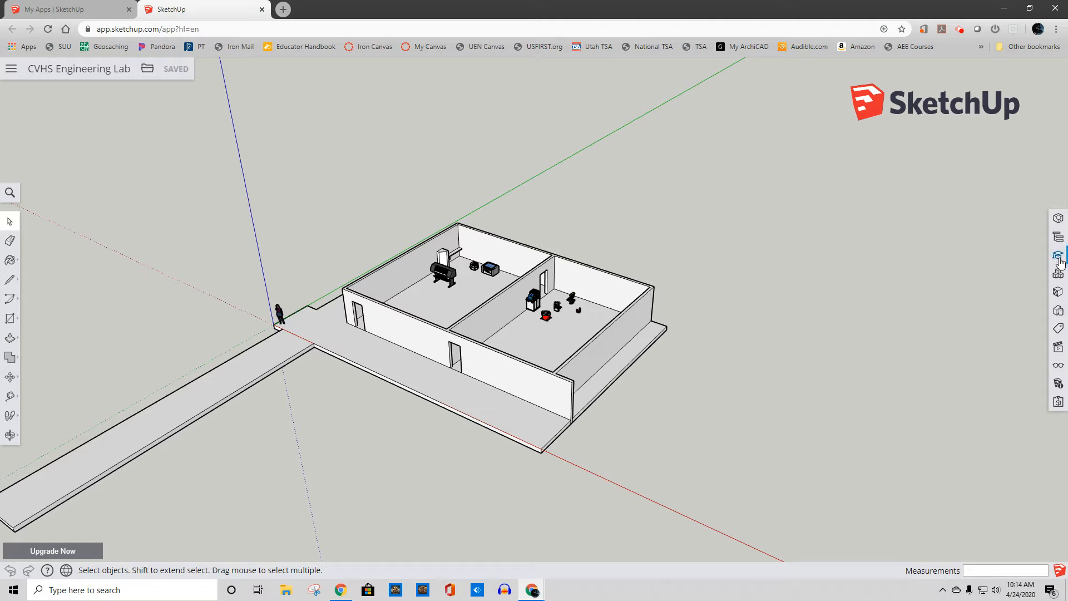
- Search the 3D Warehouse components for "X wing"
click(1057, 276)
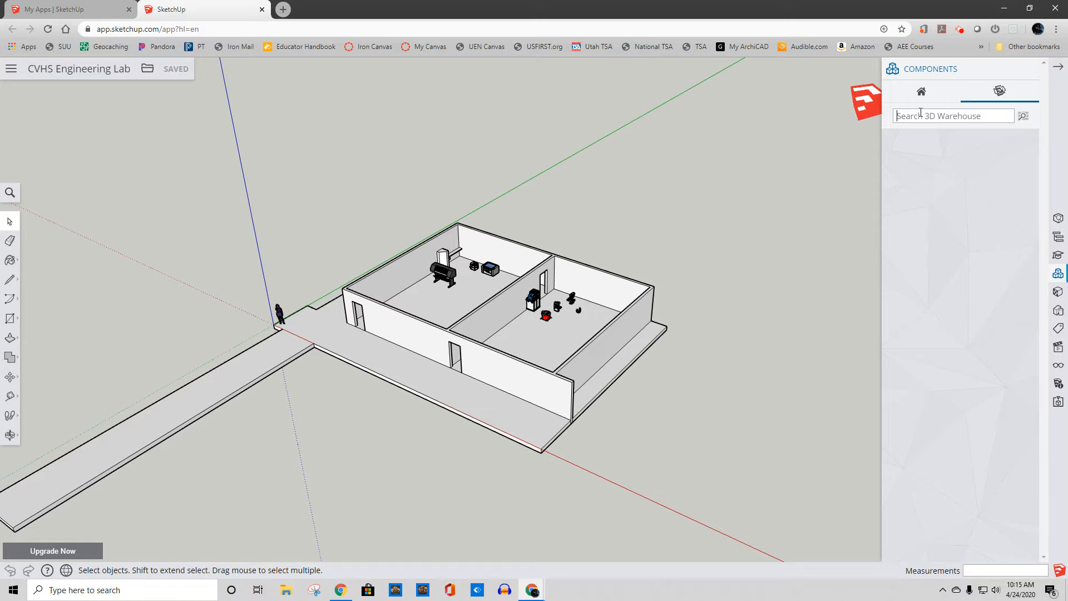
click(921, 113)
text(X wing)
key(Return)
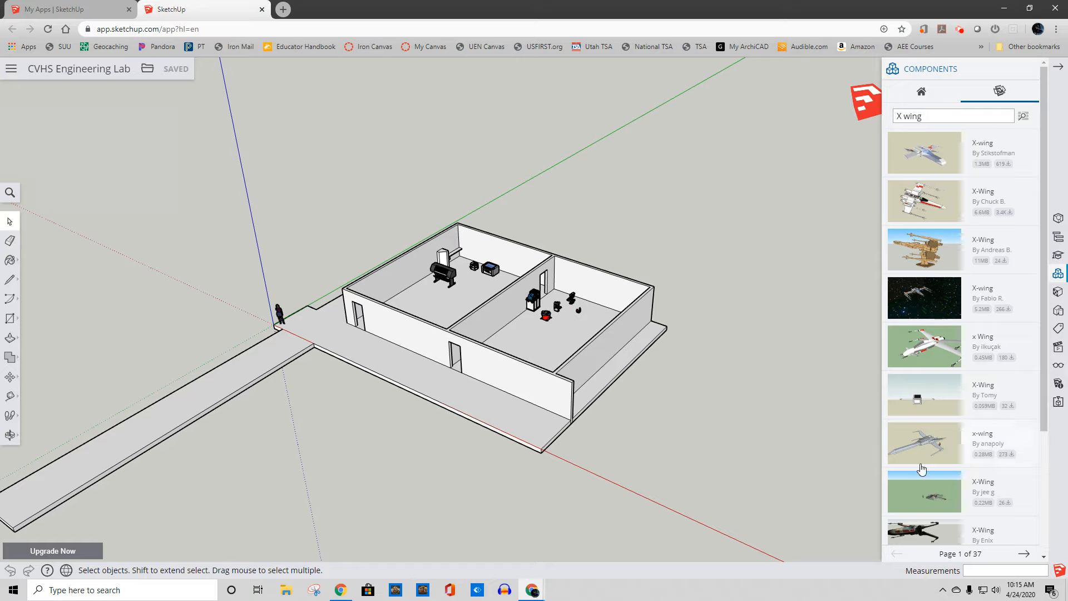
- Place the weathered, dark-textured X-Wing component from the search results on the ground beside the lab building
click(924, 533)
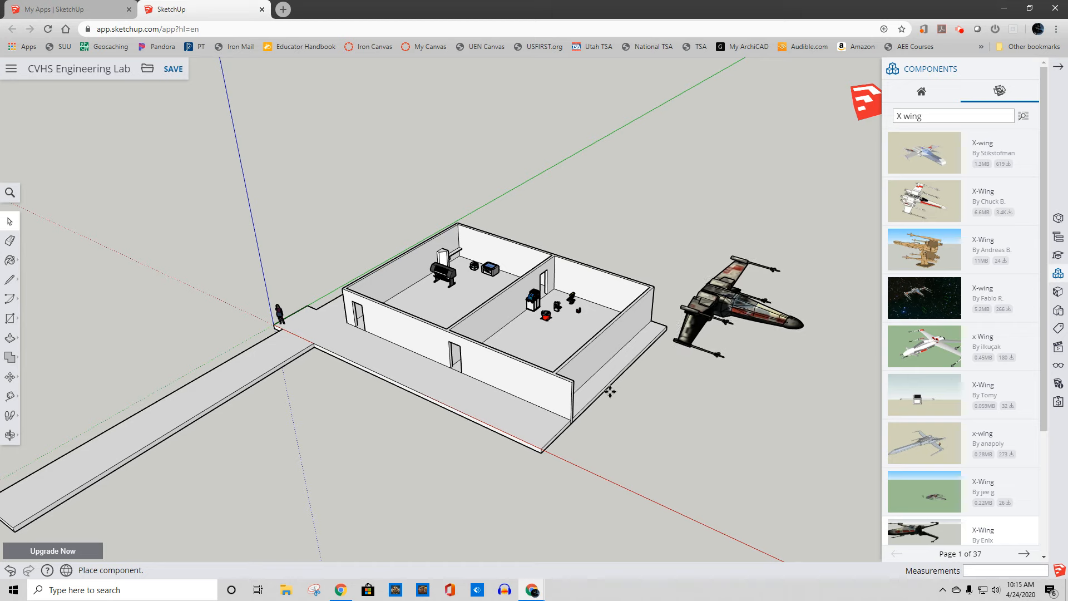
click(595, 426)
scroll(681, 375, up, 2)
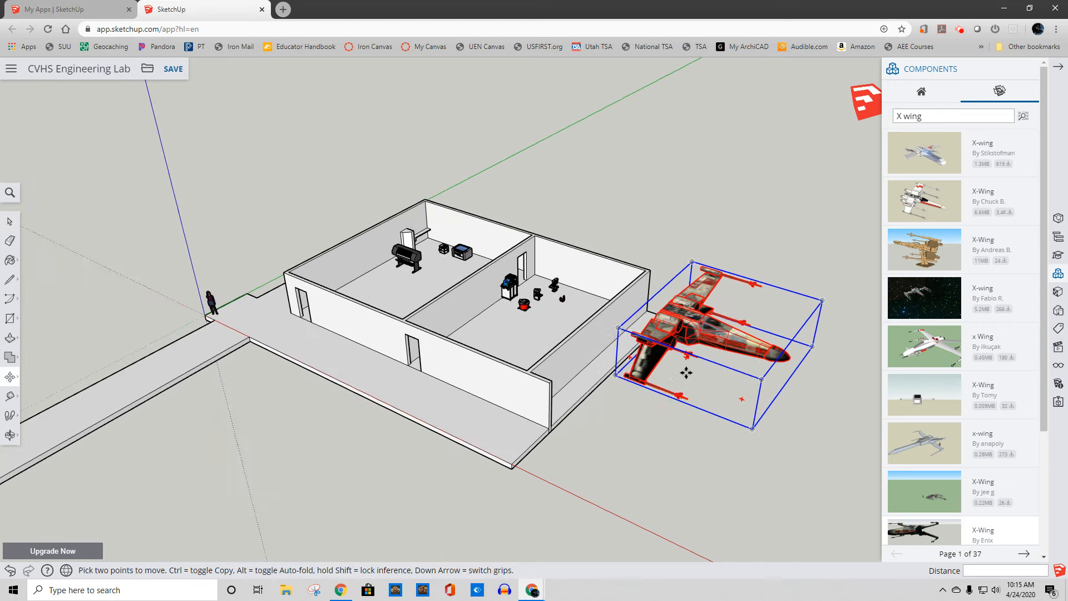
scroll(686, 373, up, 5)
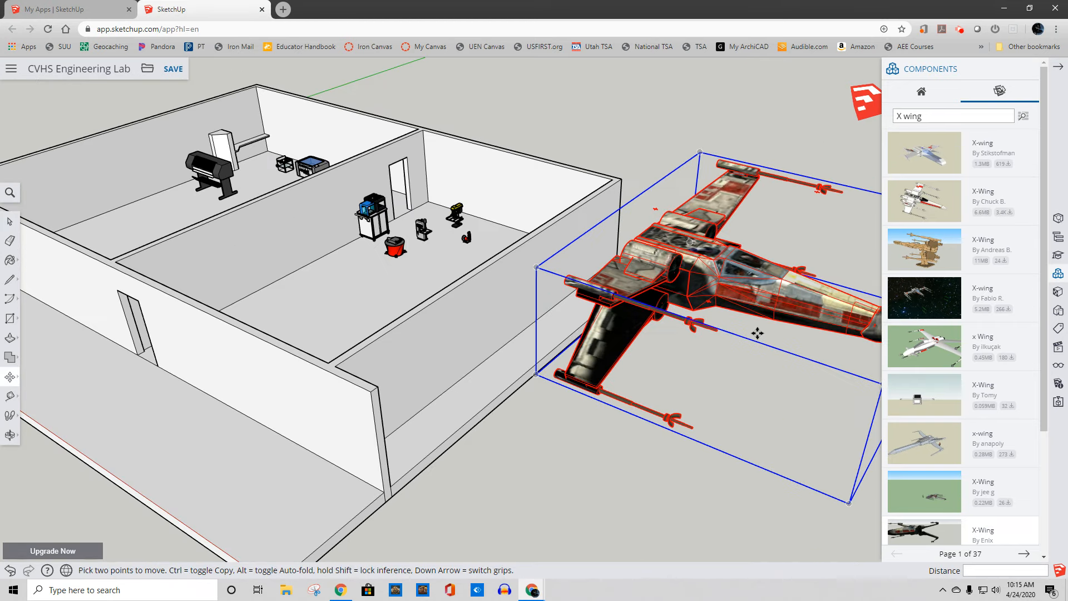
scroll(754, 270, down, 4)
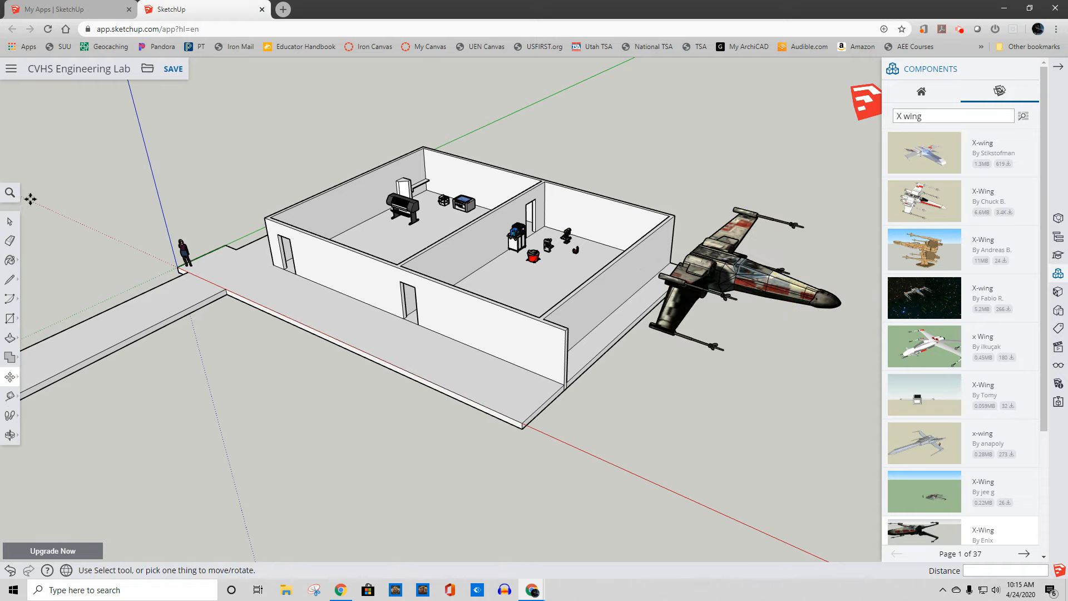
- Delete the weathered X-Wing component beside the lab building
click(11, 223)
click(771, 287)
key(Delete)
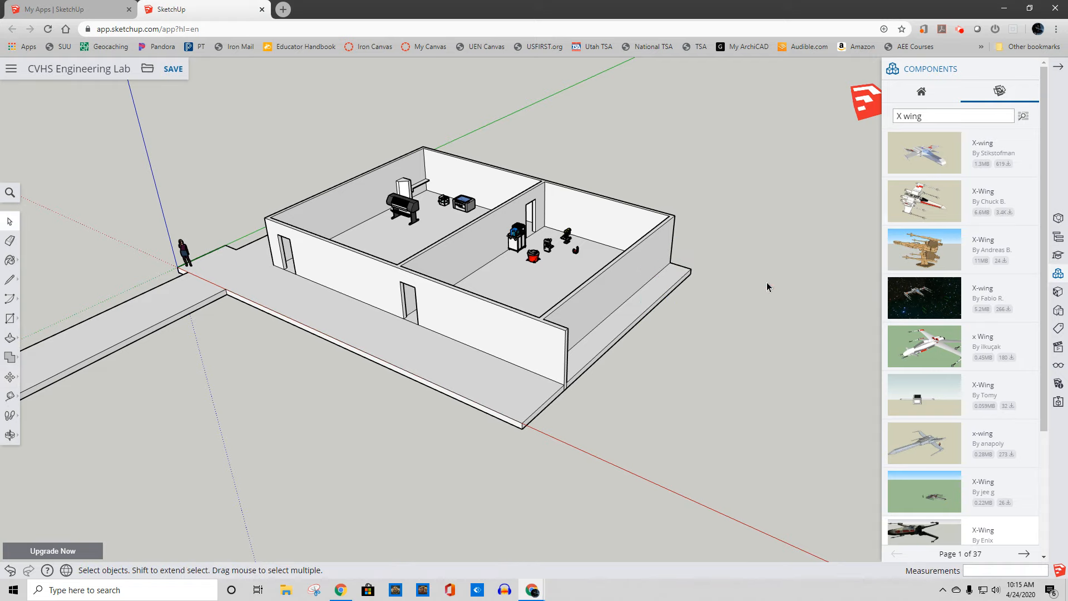
- Download the large 6.6 MB white-and-red X-Wing component and place it behind the lab building
click(923, 209)
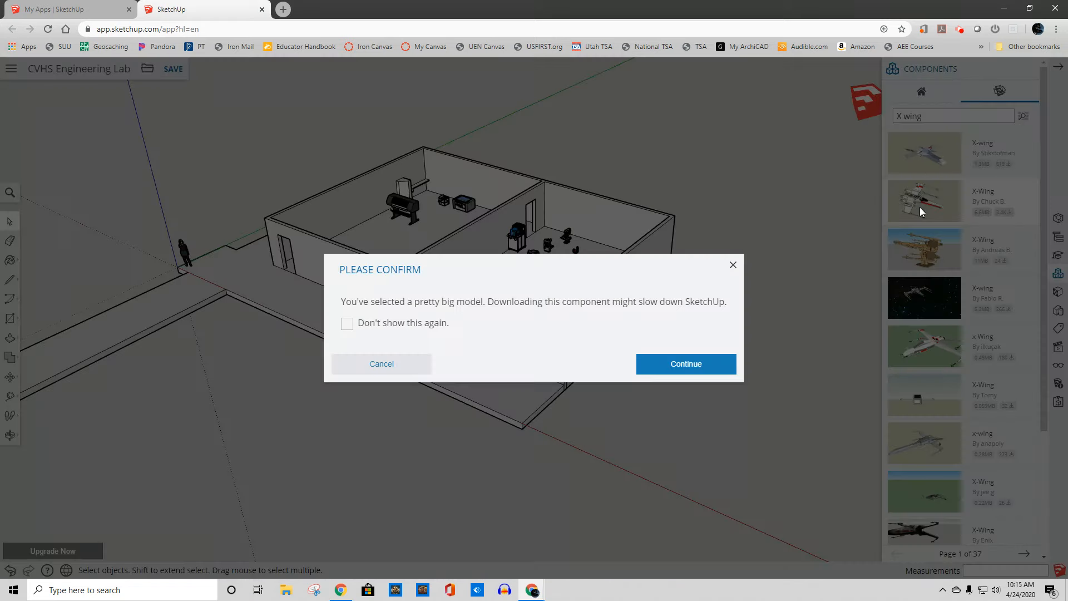
click(671, 369)
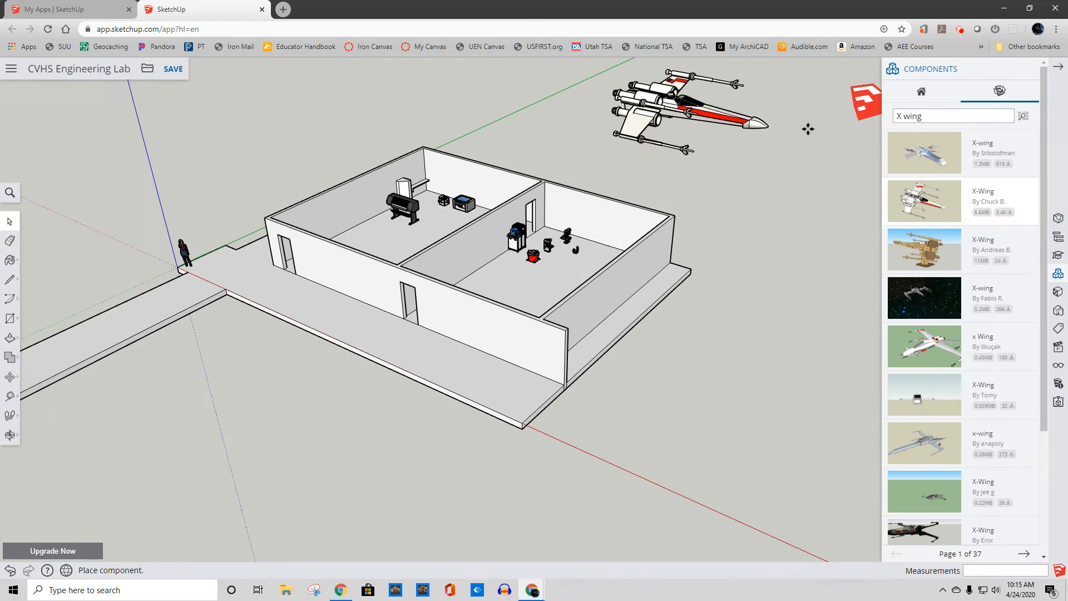
click(829, 192)
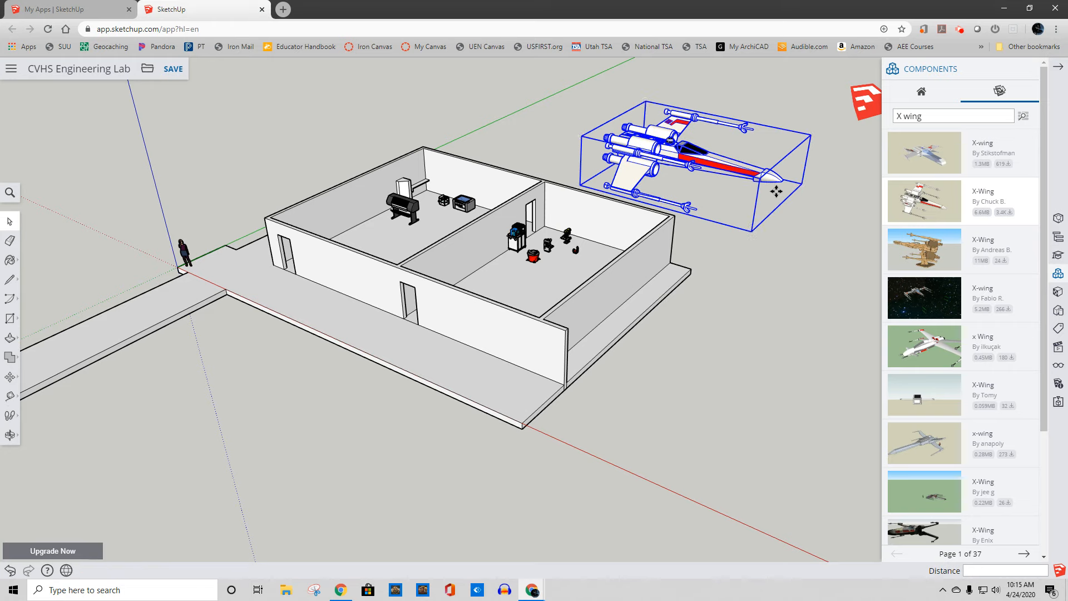
- Inspect the white-and-red X-Wing component up close and delete it from the model
key(m)
scroll(659, 153, up, 5)
middle_drag(646, 198, 572, 302)
scroll(659, 256, down, 5)
middle_drag(684, 238, 718, 141)
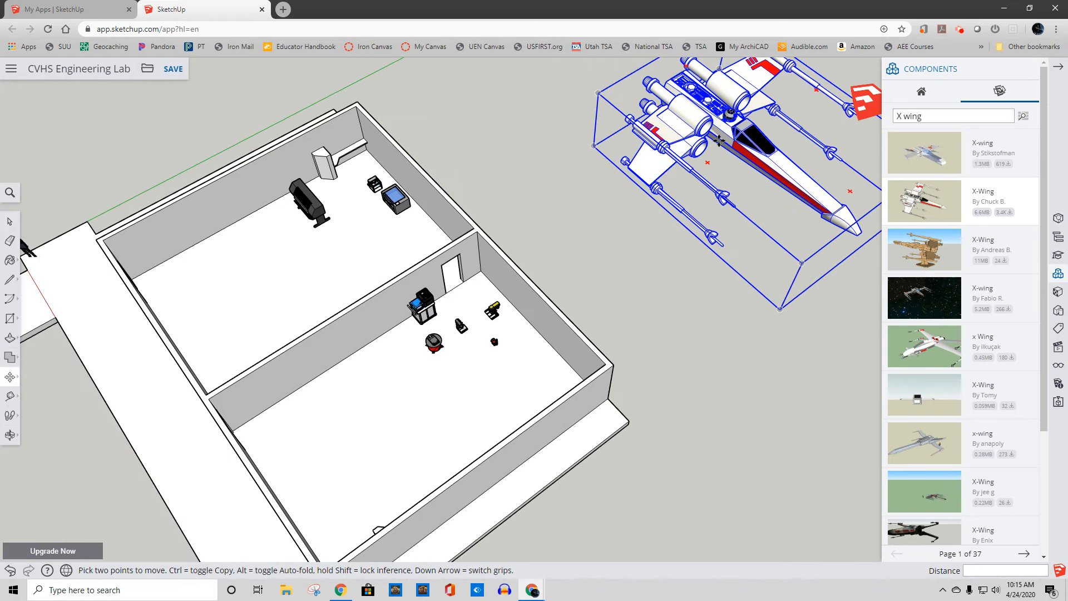
key(Delete)
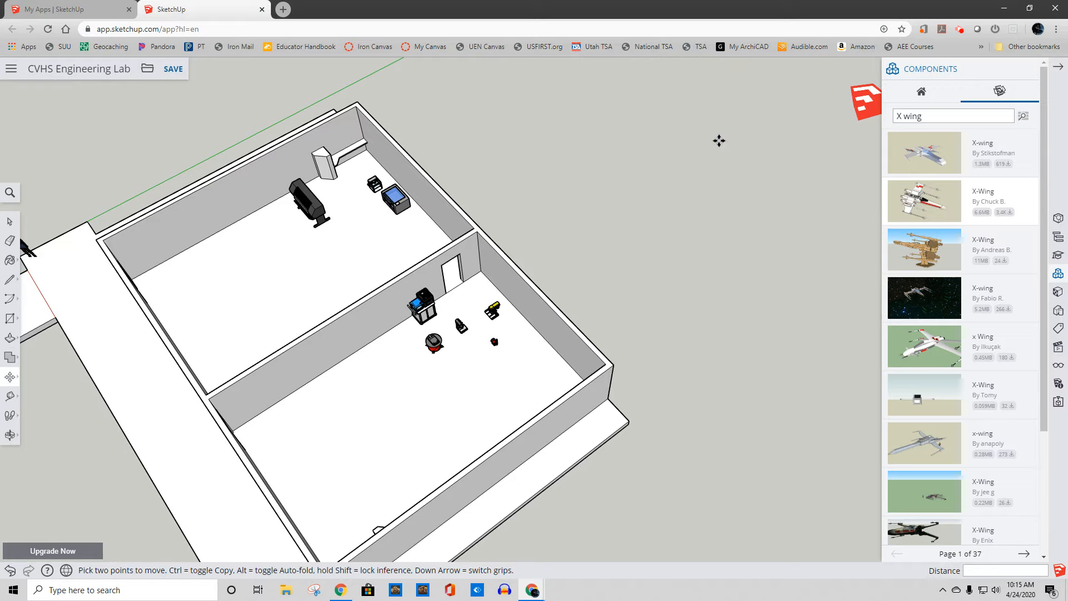
click(16, 225)
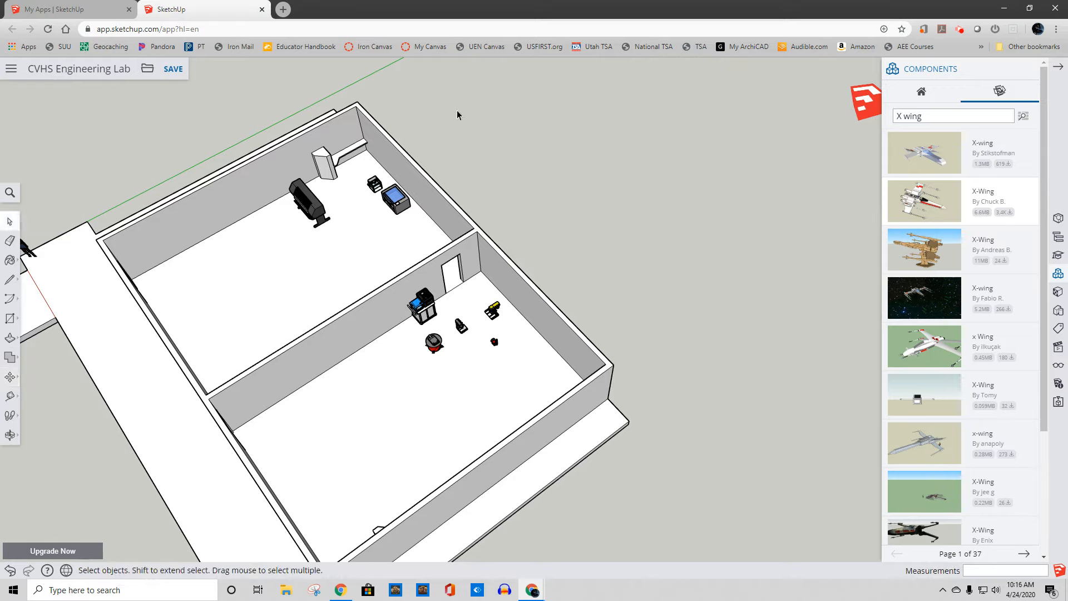